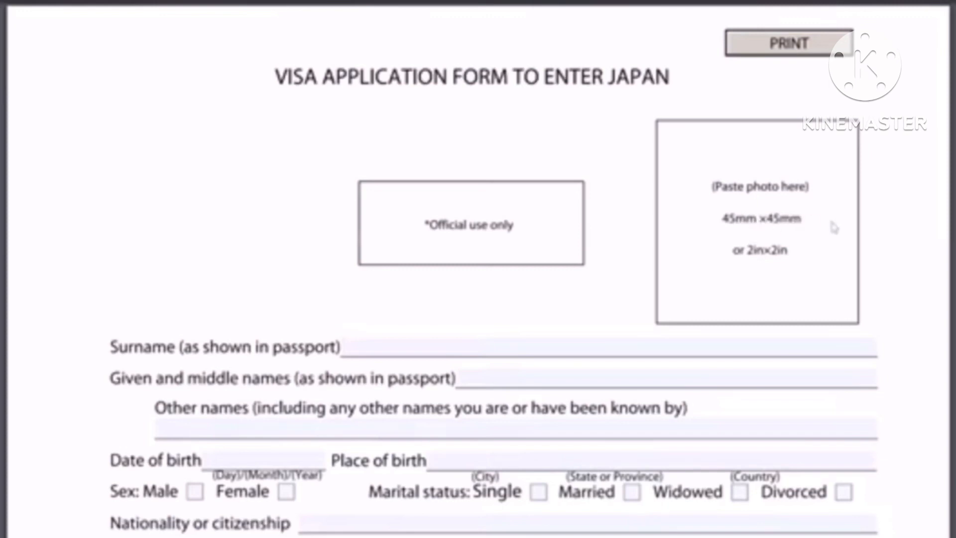
Scroll the visa form down to the personal details section, from Surname to Passport type
{"action": "scroll", "coordinate": [373, 174], "scroll_direction": "down", "scroll_amount": 3}
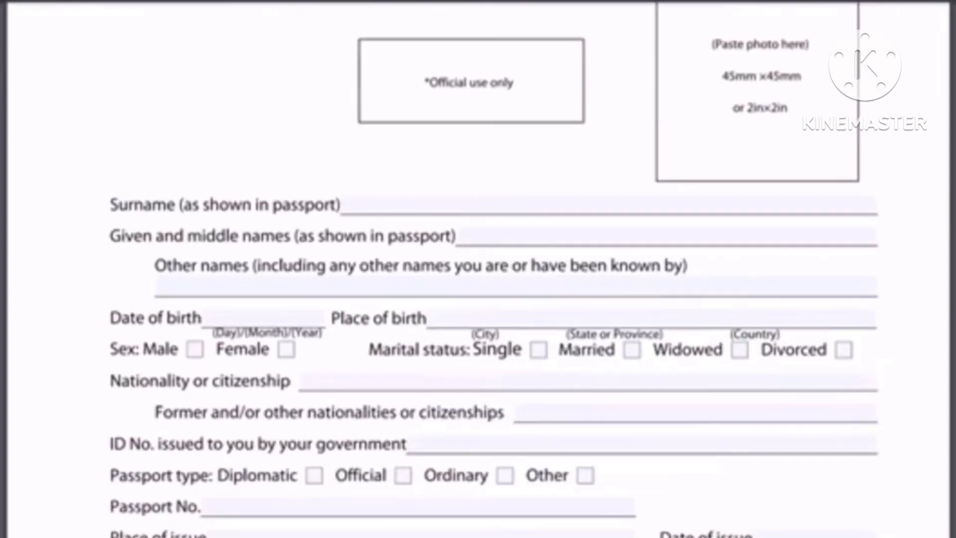
Enter the applicant's surname and given names in capitals, N/A for other names, and the date of birth
{"action": "left_click", "coordinate": [414, 199]}
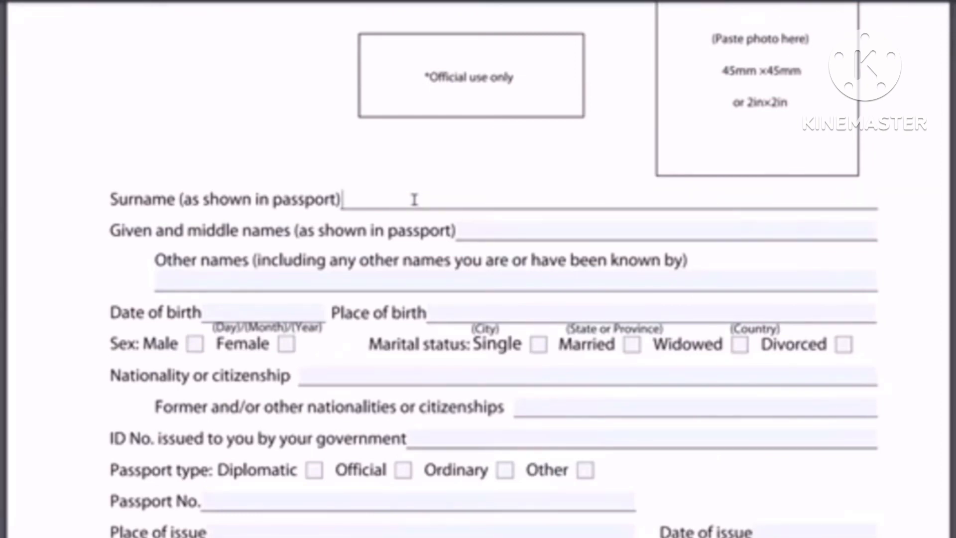
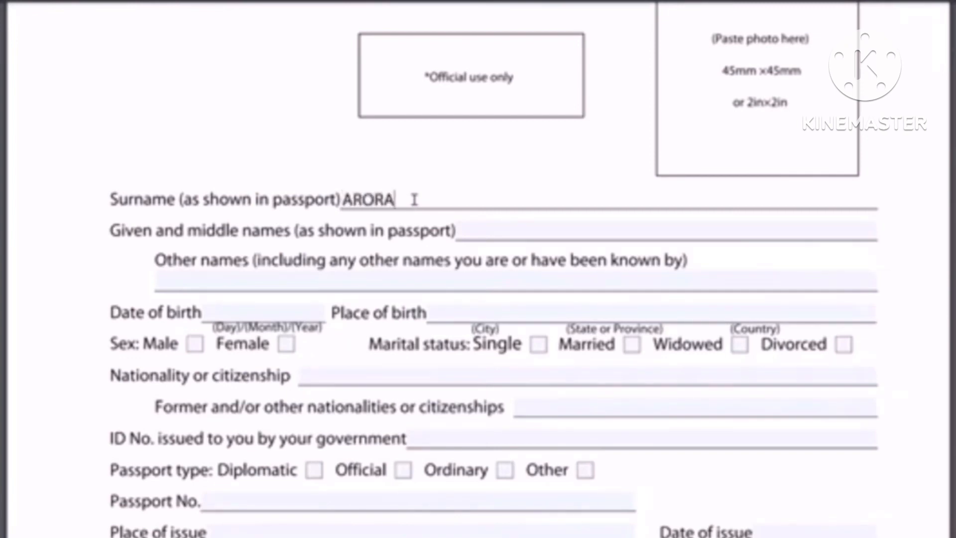
{"action": "left_click", "coordinate": [487, 231]}
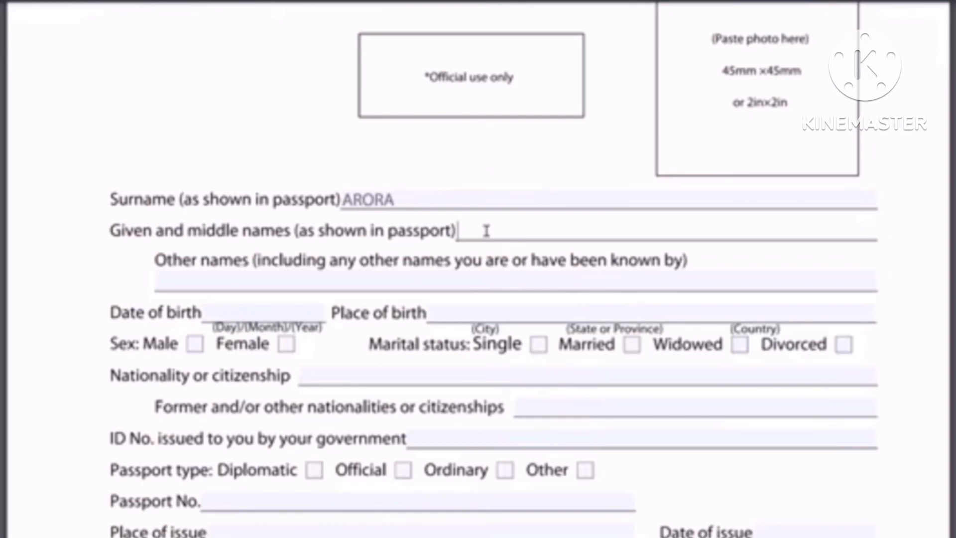
{"action": "left_click", "coordinate": [382, 285]}
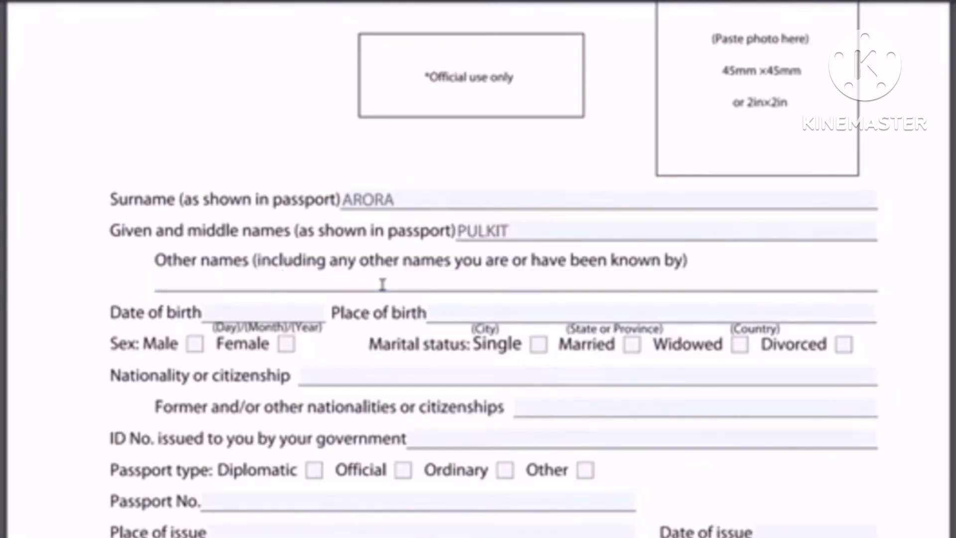
{"action": "type", "text": "N/A"}
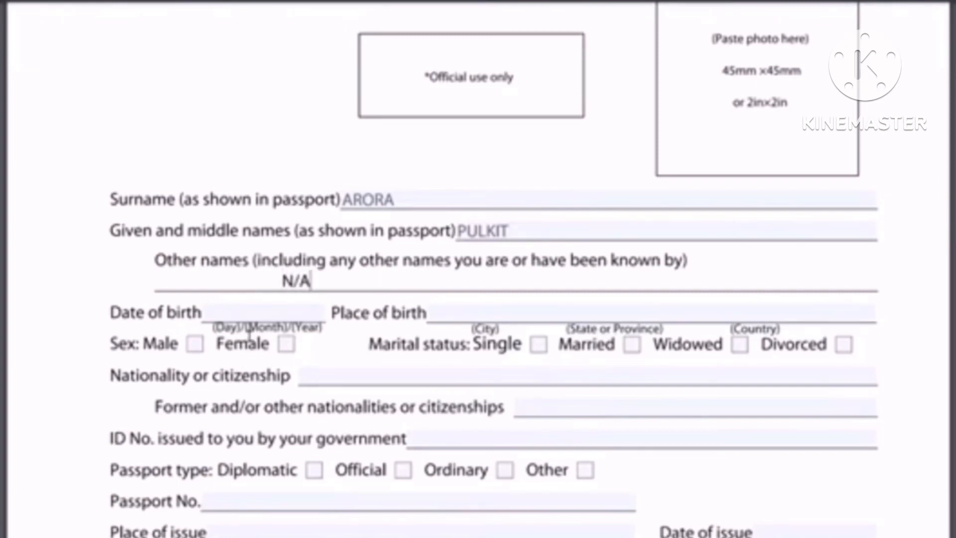
{"action": "left_click", "coordinate": [247, 310]}
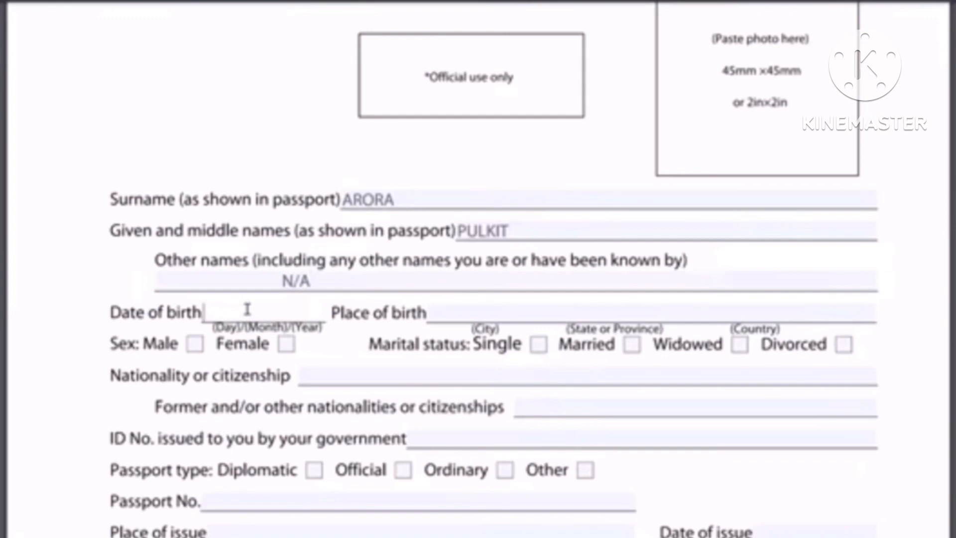
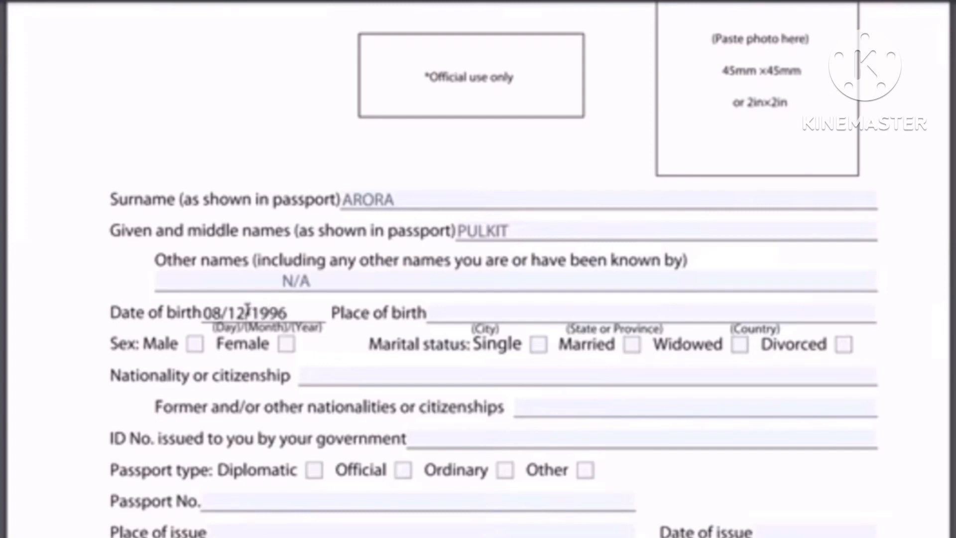
{"action": "left_click", "coordinate": [560, 316]}
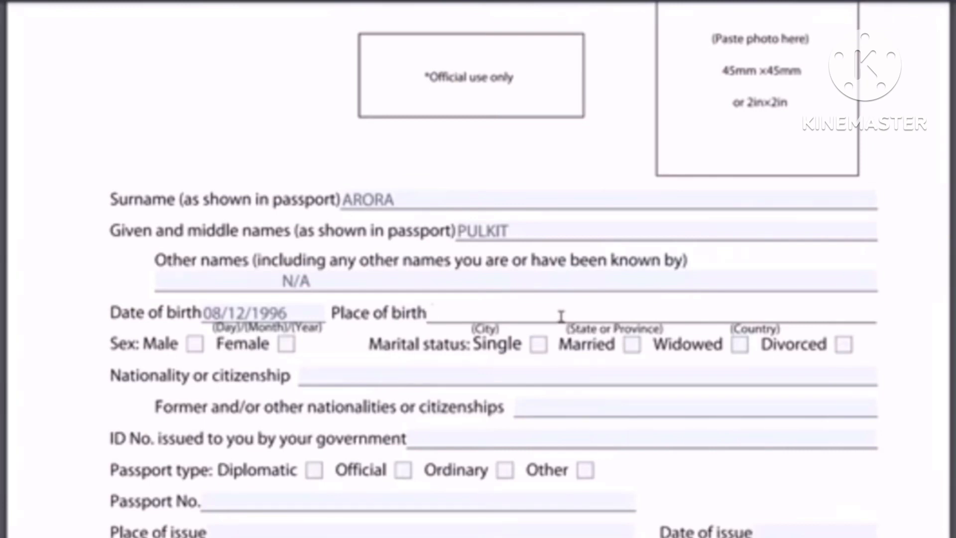
Enter place of birth DELHI,INDIA, tick Male and Single, and set nationality to INDIAN
{"action": "type", "text": "DELHI"}
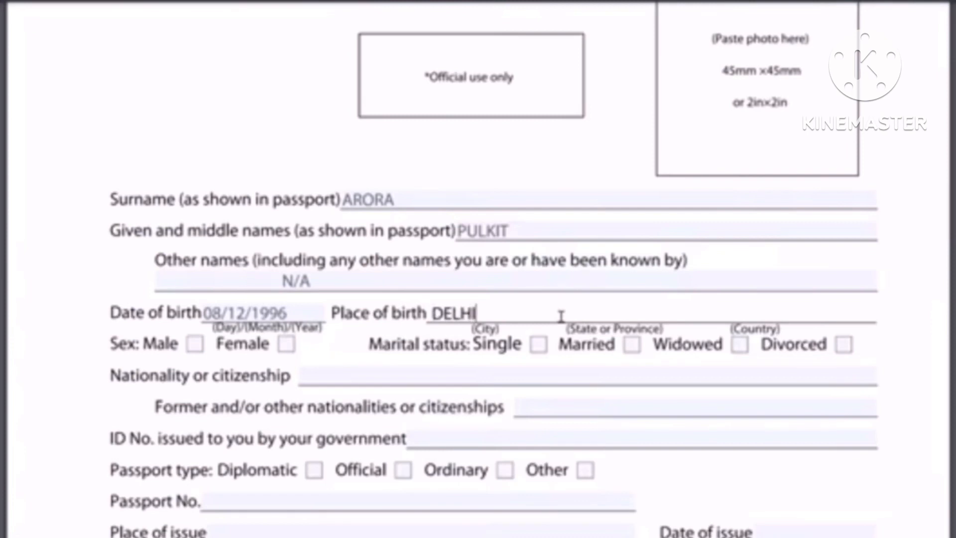
{"action": "type", "text": ",INDIA"}
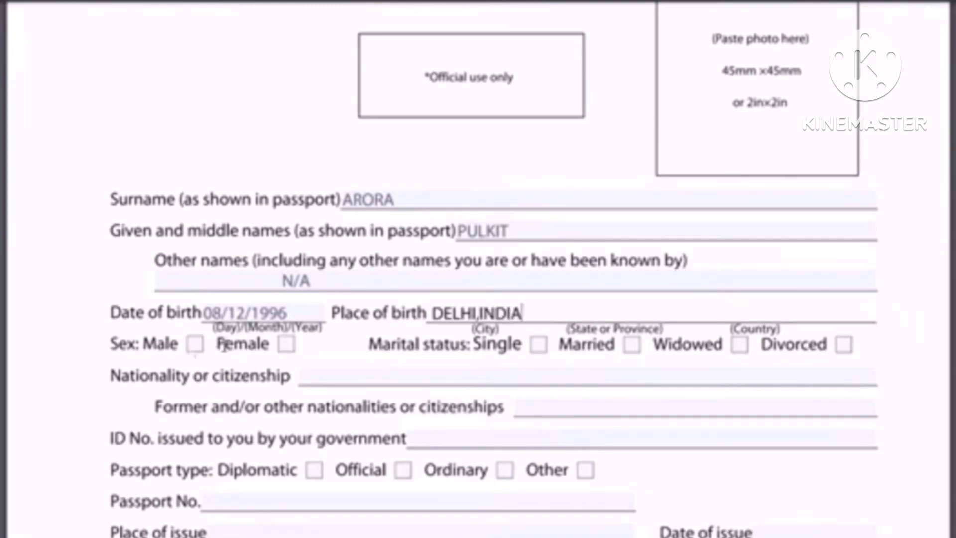
{"action": "left_click", "coordinate": [195, 343]}
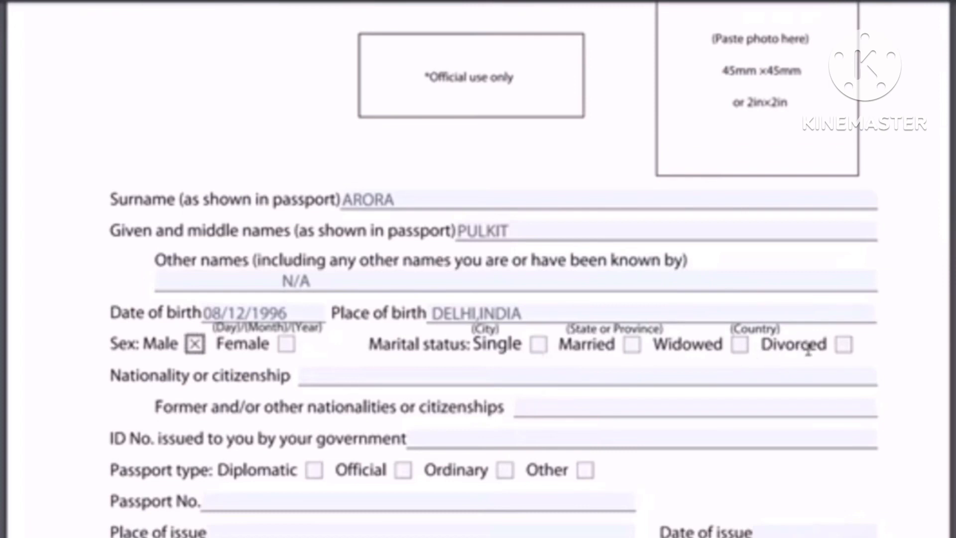
{"action": "left_click", "coordinate": [540, 345]}
{"action": "left_click", "coordinate": [438, 383]}
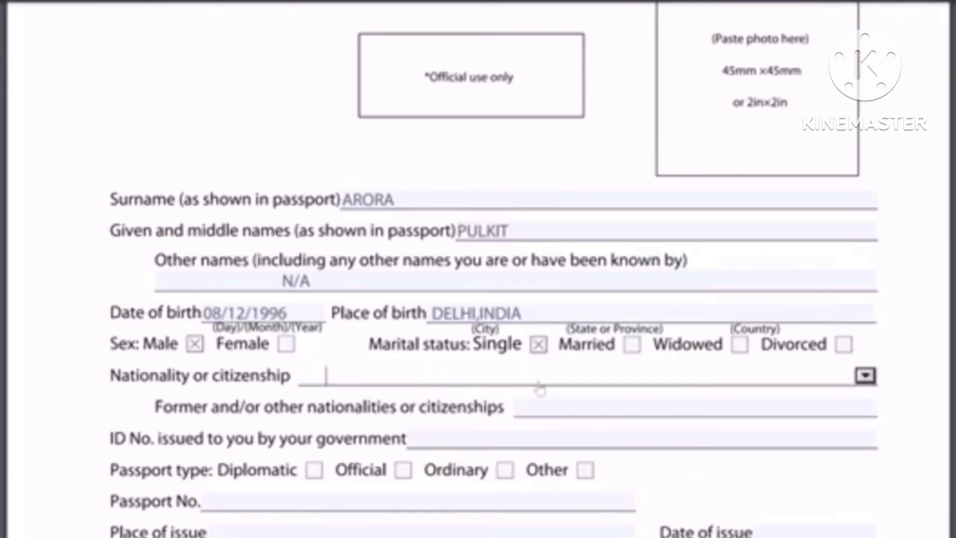
{"action": "type", "text": "INDIAN"}
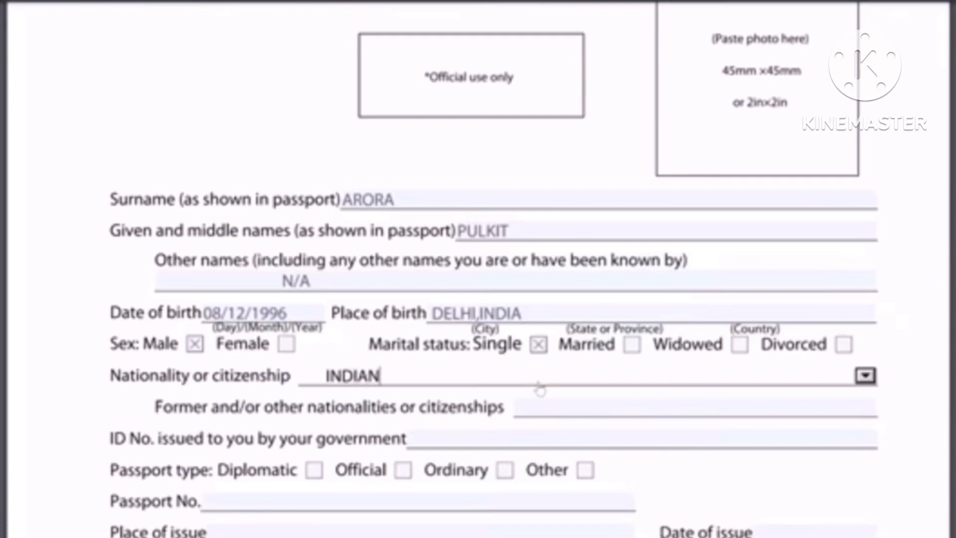
{"action": "left_click", "coordinate": [869, 376]}
{"action": "left_click", "coordinate": [869, 376]}
Enter N/A for former nationalities, fill the government ID number, and tick Ordinary passport
{"action": "left_click", "coordinate": [561, 416]}
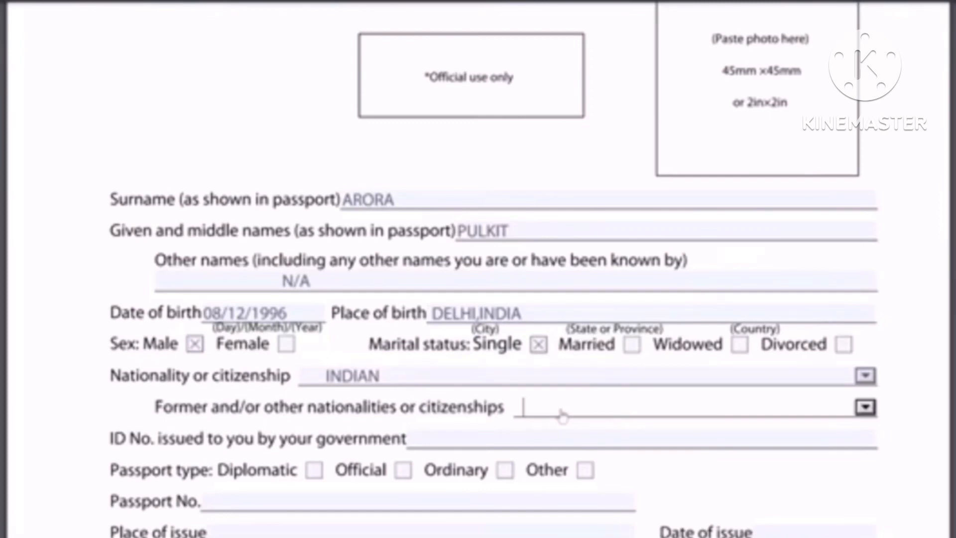
{"action": "type", "text": "N/A"}
{"action": "left_click", "coordinate": [474, 440]}
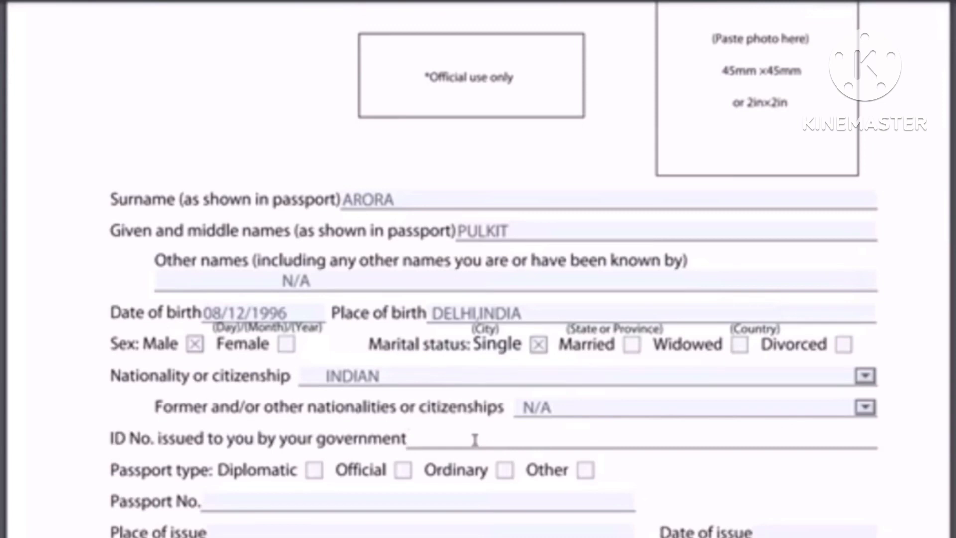
{"action": "type", "text": "00000"}
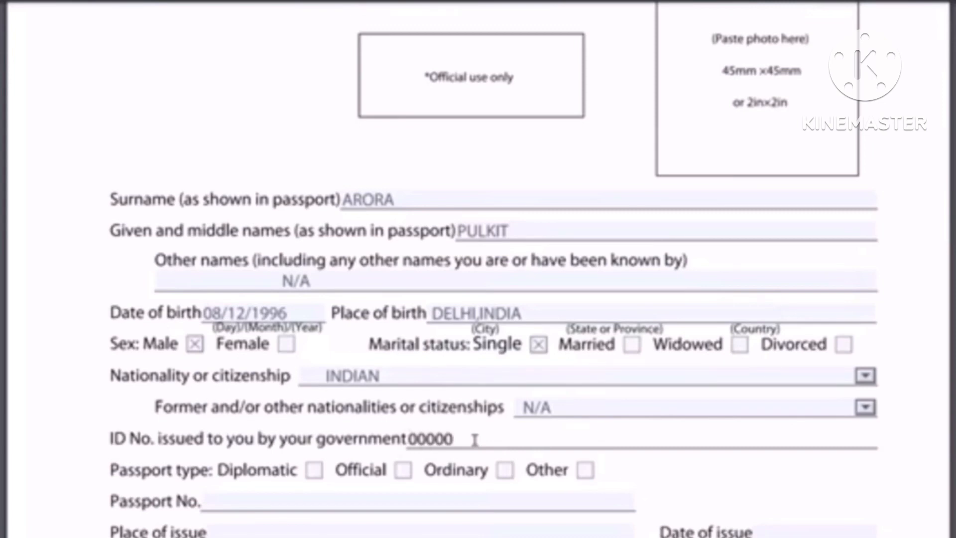
{"action": "type", "text": "000000000"}
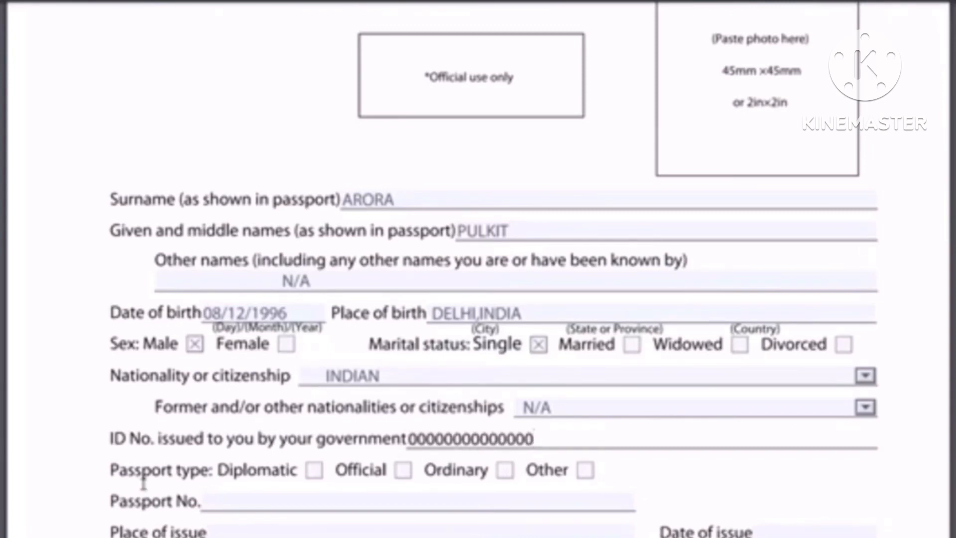
{"action": "left_click", "coordinate": [505, 473]}
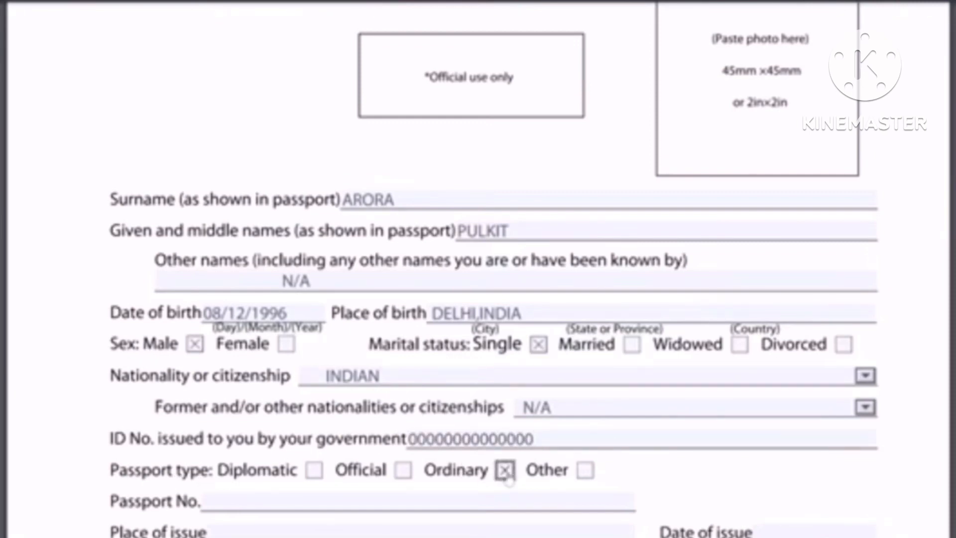
Enter the passport number, place of issue CHANDIGARH, issue date 20/12/2012 and placeholder expiry
{"action": "scroll", "coordinate": [393, 308], "scroll_direction": "down", "scroll_amount": 3}
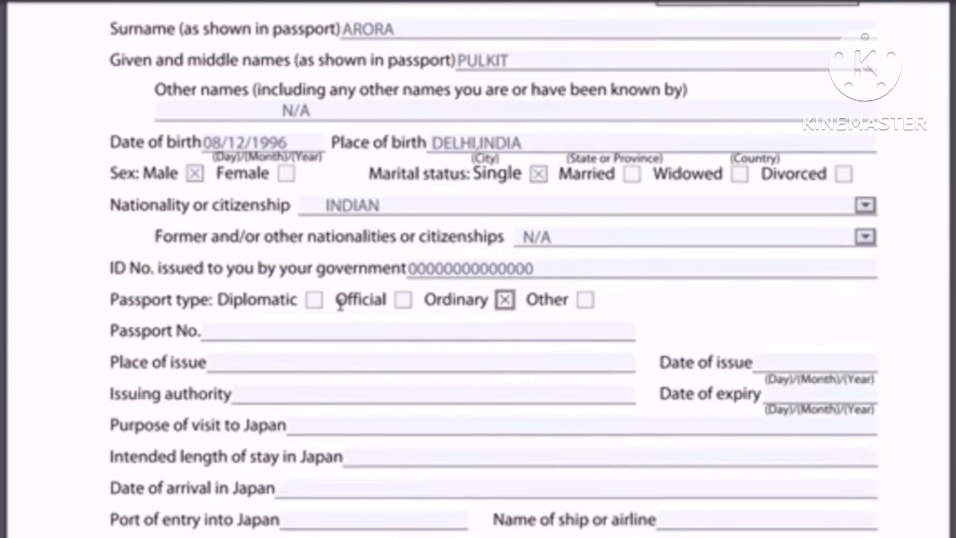
{"action": "scroll", "coordinate": [341, 305], "scroll_direction": "down", "scroll_amount": 1}
{"action": "left_click", "coordinate": [340, 304]}
{"action": "type", "text": "P9"}
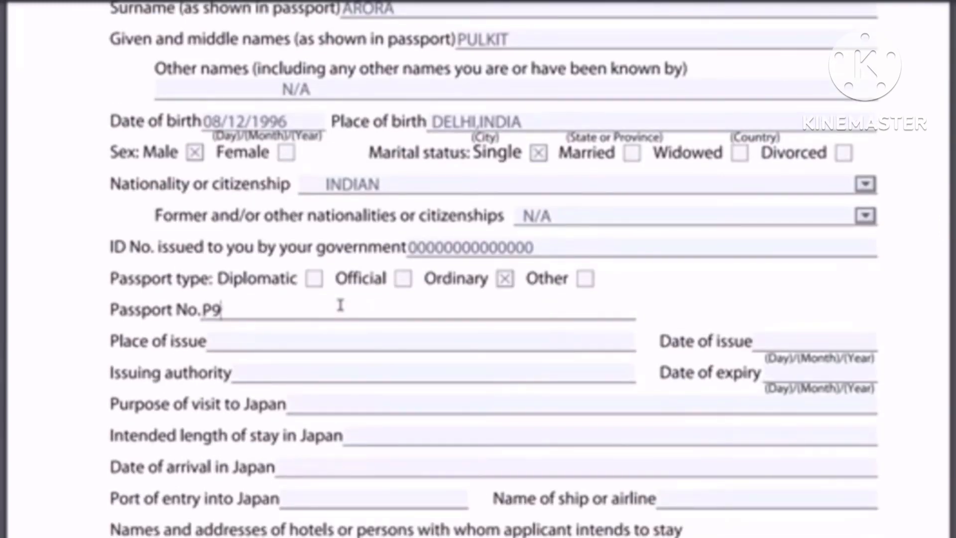
{"action": "type", "text": "99999999"}
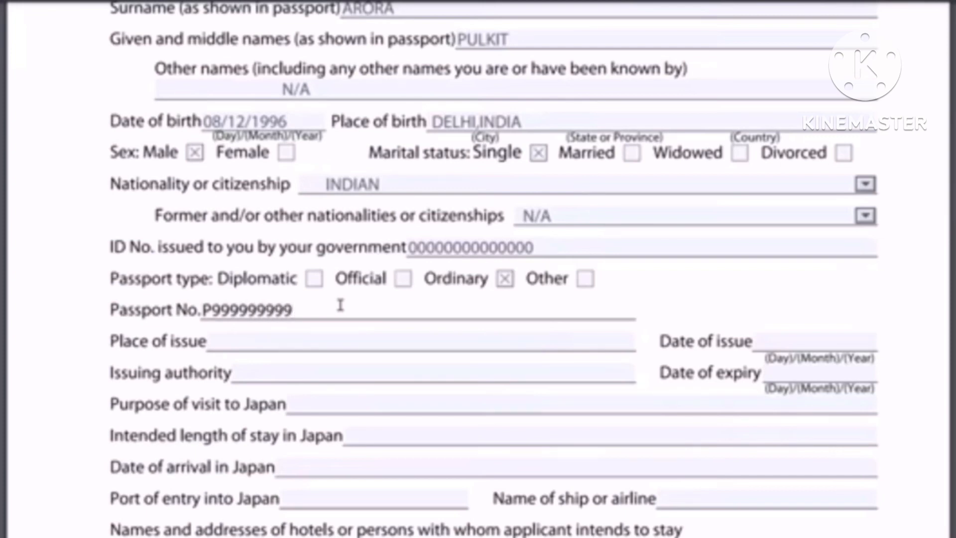
{"action": "left_click", "coordinate": [267, 341]}
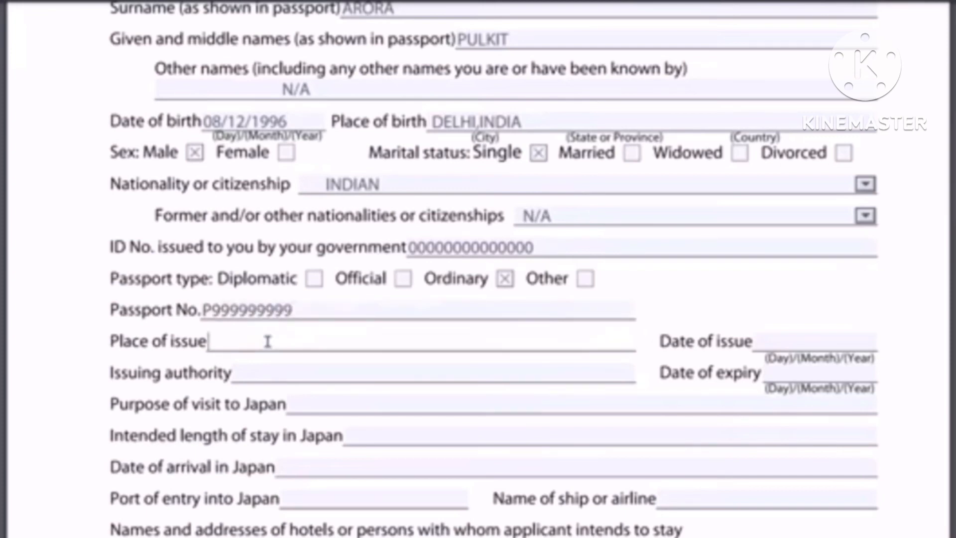
{"action": "type", "text": "DELHI"}
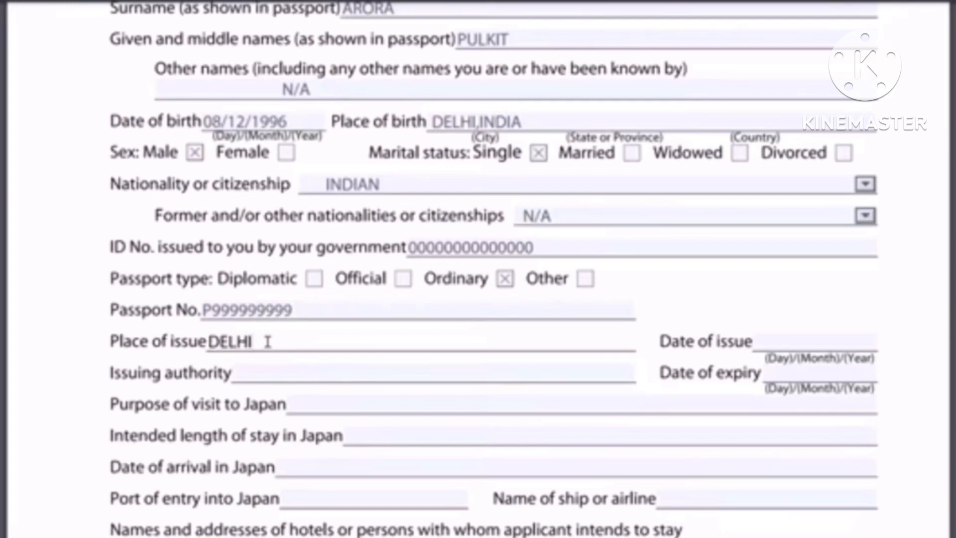
{"action": "key", "text": "BackSpace"}
{"action": "key", "text": "BackSpace"}
{"action": "key", "text": "BackSpace"}
{"action": "key", "text": "BackSpace"}
{"action": "key", "text": "BackSpace"}
{"action": "type", "text": "C"}
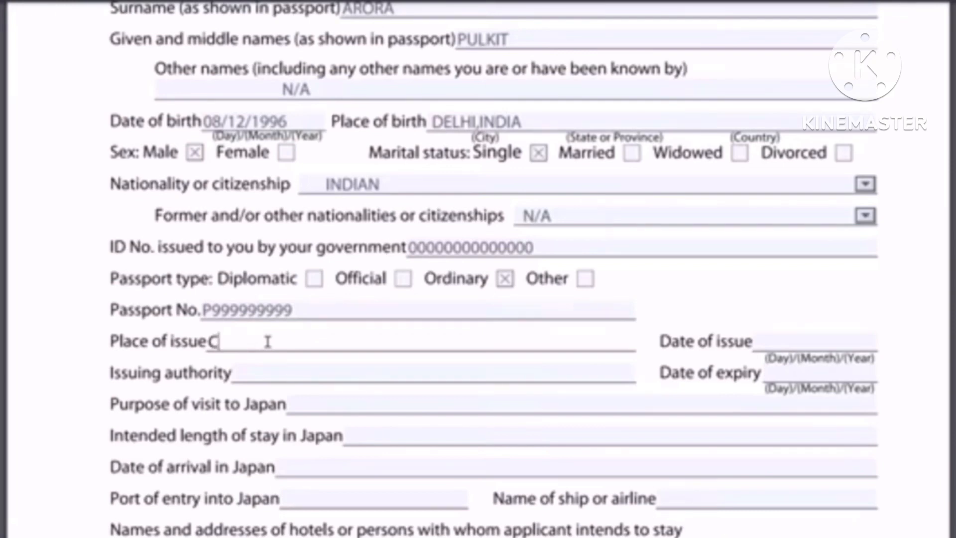
{"action": "type", "text": "HANDIGARH"}
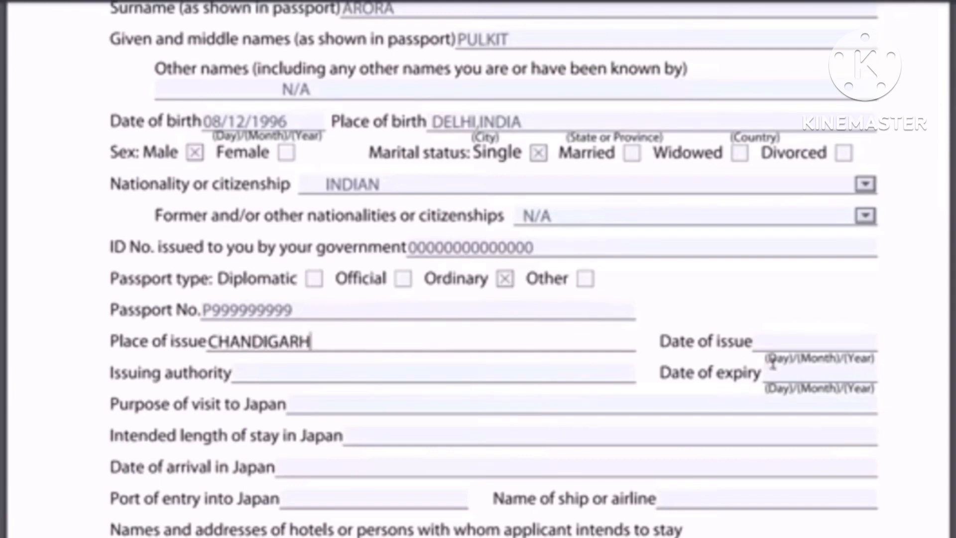
{"action": "left_click", "coordinate": [778, 343]}
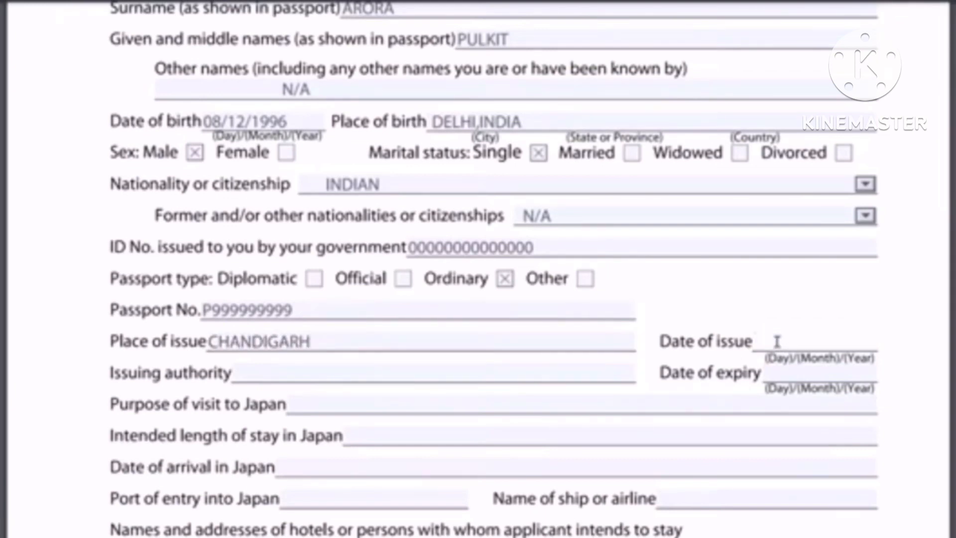
{"action": "type", "text": "20/12/2012"}
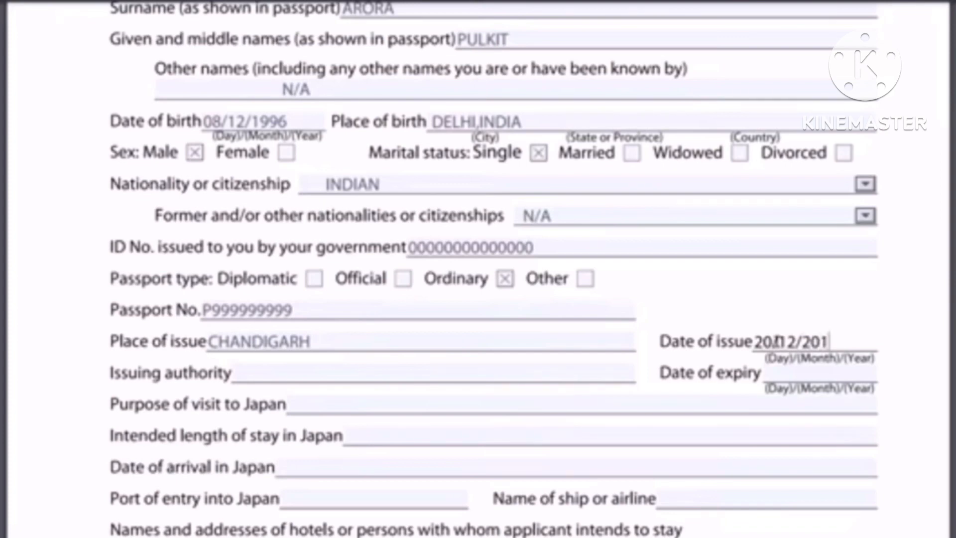
{"action": "left_click", "coordinate": [780, 374]}
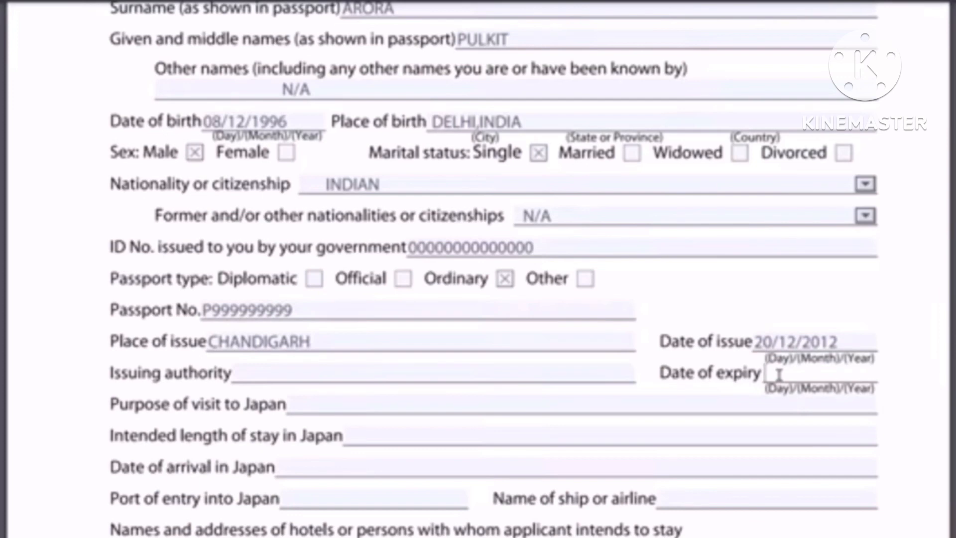
{"action": "type", "text": "..............."}
Enter issuing authority MINISTRY OF EXTERNAL AFFARIS, purpose AS A TOURIST and stay 20 DAYS
{"action": "left_click", "coordinate": [258, 374]}
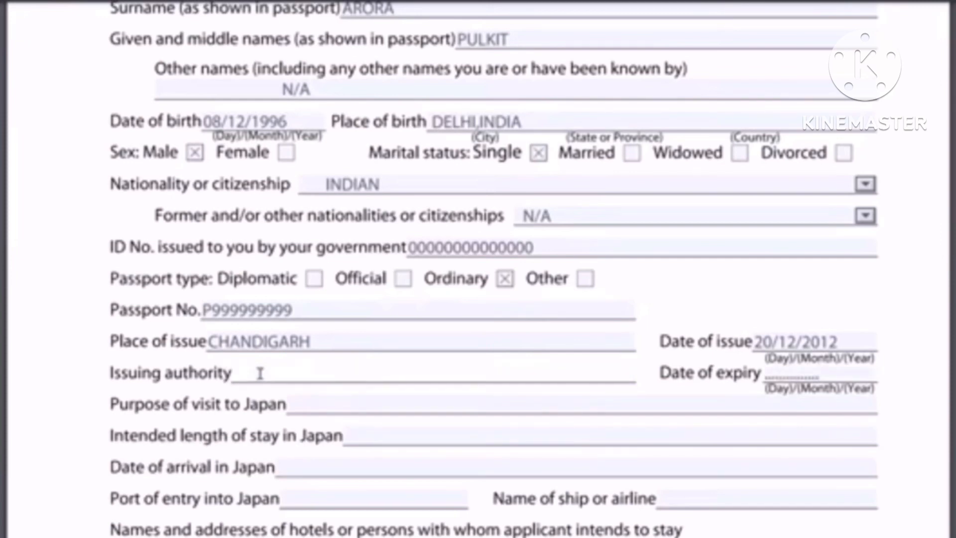
{"action": "type", "text": "MINISTRY "}
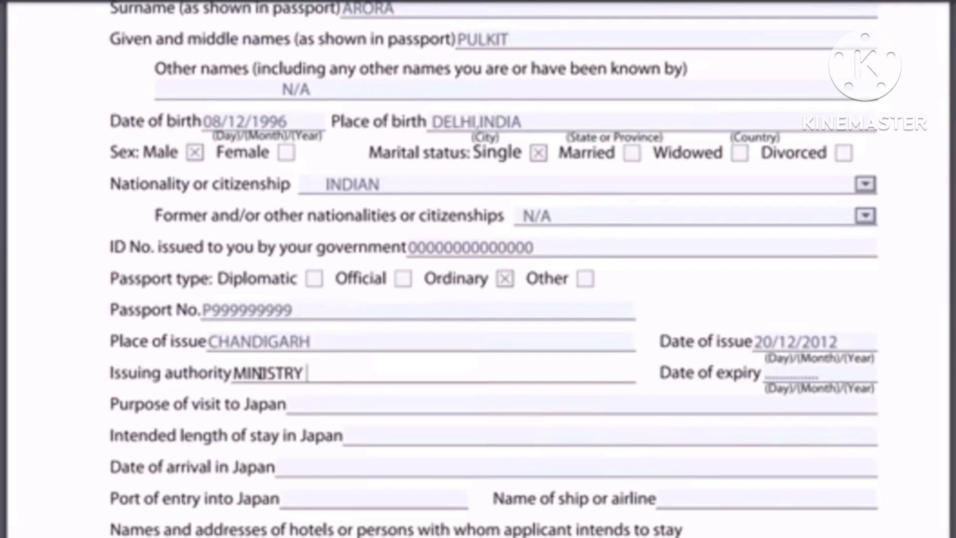
{"action": "type", "text": "OF EXTE"}
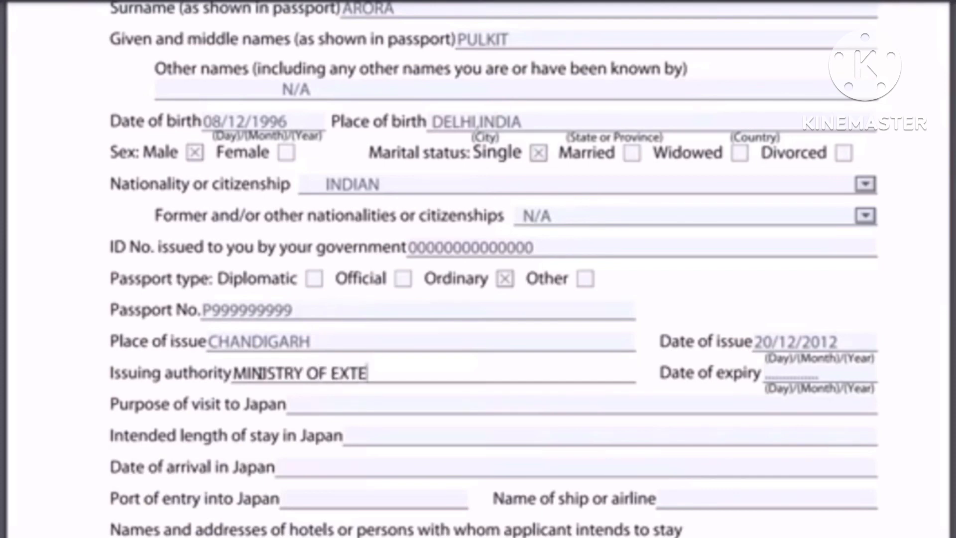
{"action": "type", "text": "RNAL AFFARI"}
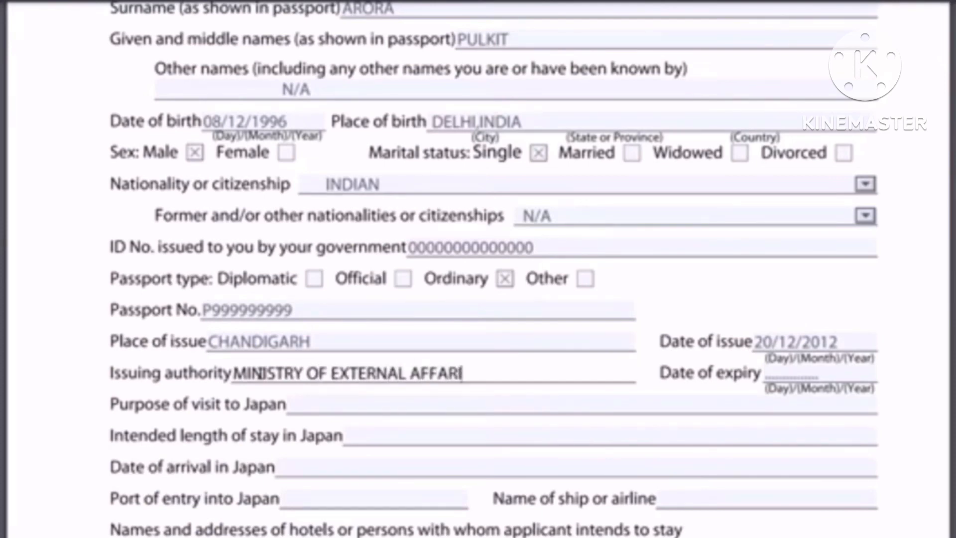
{"action": "type", "text": "S"}
{"action": "left_click", "coordinate": [333, 404]}
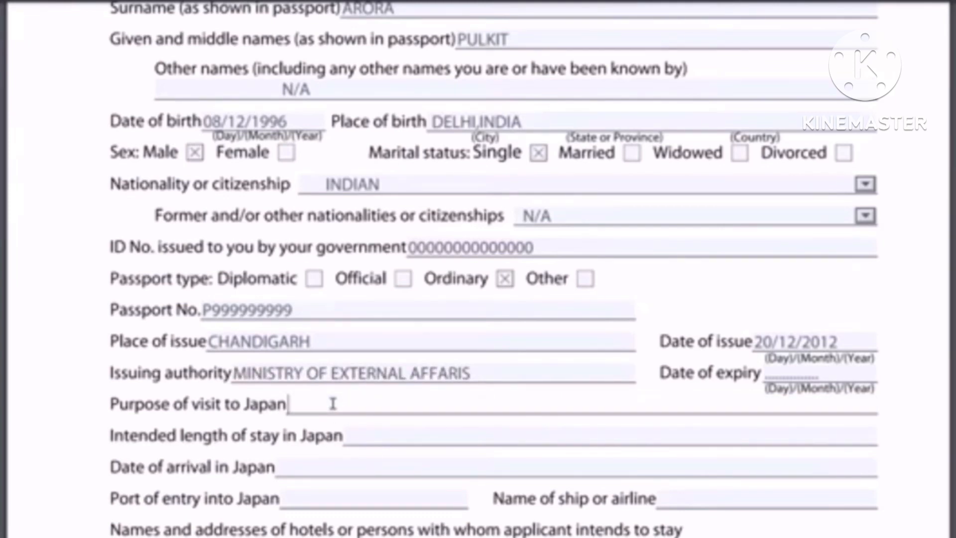
{"action": "type", "text": "AS A TOURIST"}
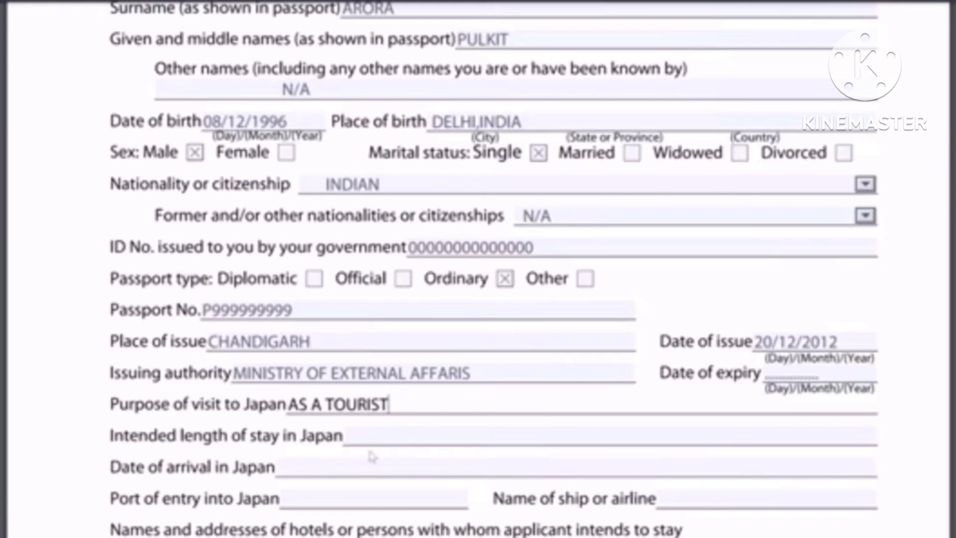
{"action": "left_click", "coordinate": [397, 439]}
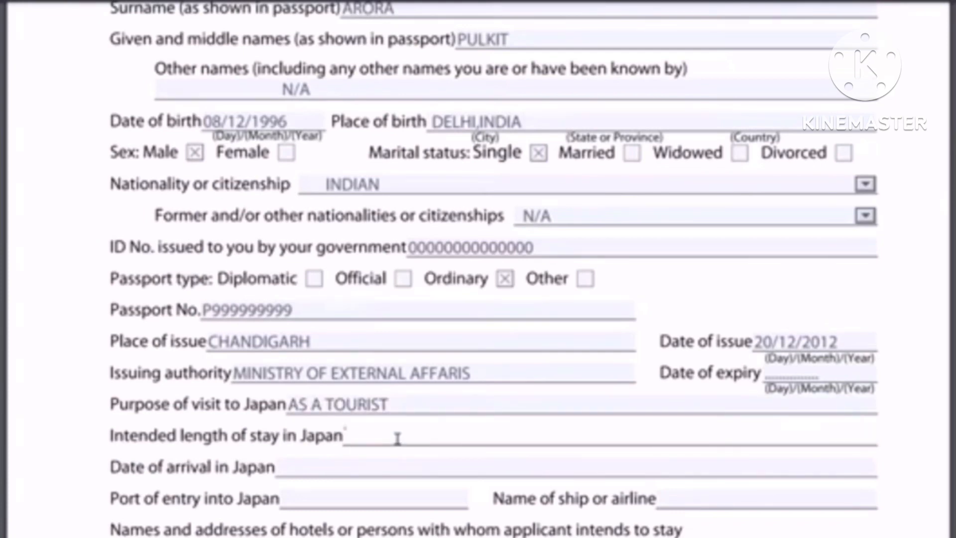
{"action": "type", "text": "20 DAYS"}
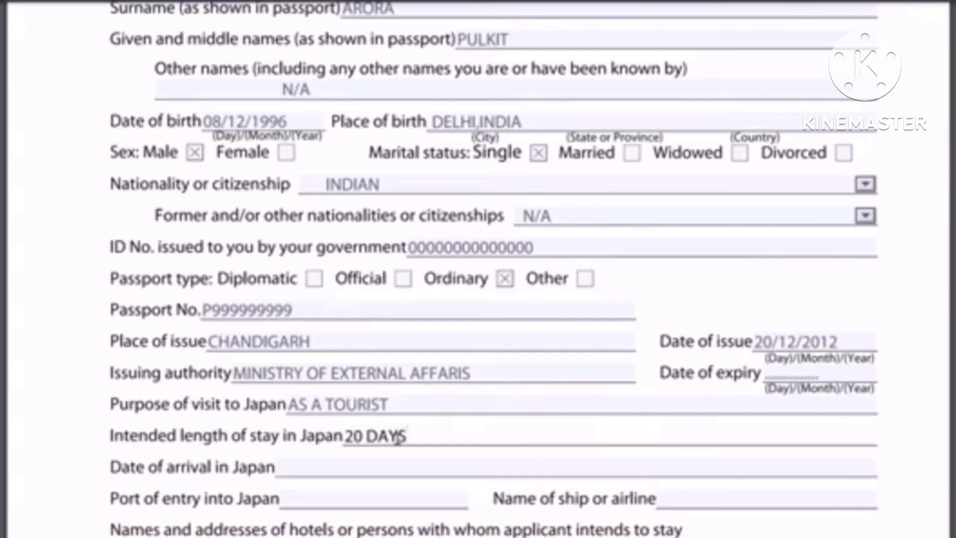
Enter arrival date 20-NOV-2022 and port of entry NARITA,TOKYO
{"action": "left_click", "coordinate": [316, 467]}
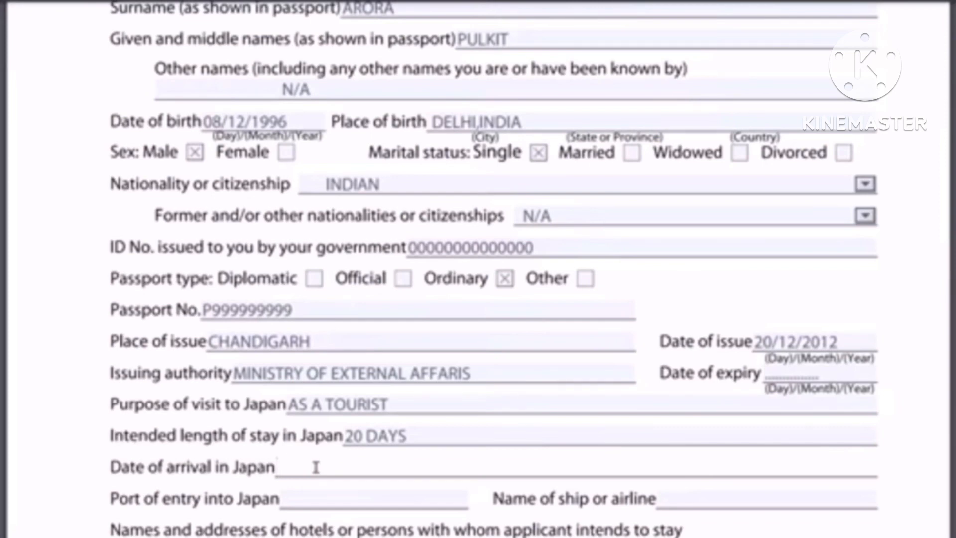
{"action": "left_click", "coordinate": [315, 467]}
{"action": "type", "text": "20-NOV-2022"}
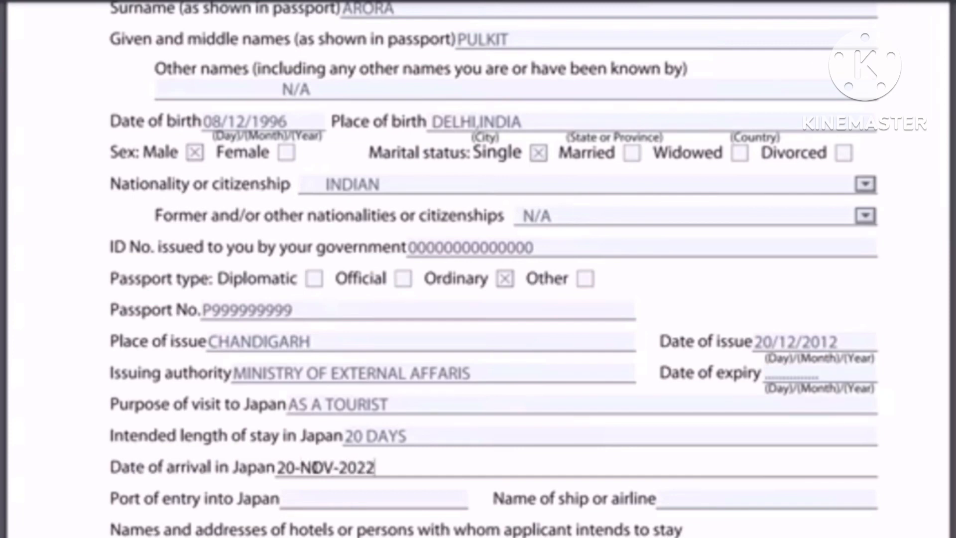
{"action": "left_click", "coordinate": [322, 503]}
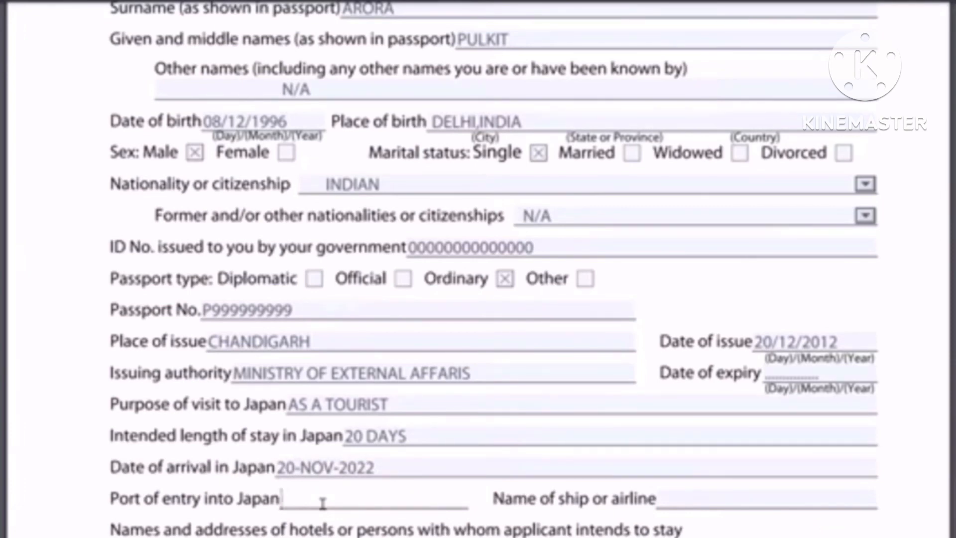
{"action": "type", "text": "NARITA,TOKYO"}
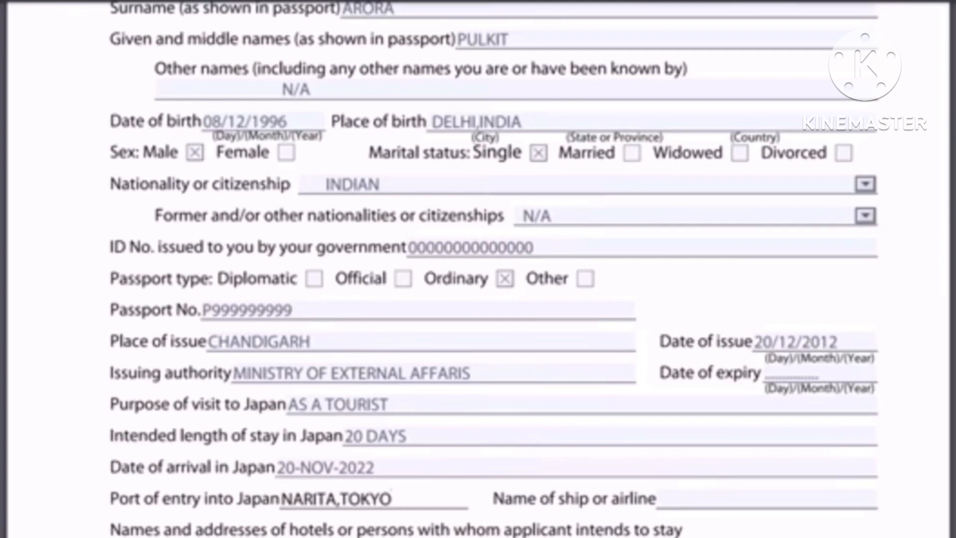
Enter AIR INDIA as the ship or airline name
{"action": "scroll", "coordinate": [462, 499], "scroll_direction": "down", "scroll_amount": 1}
{"action": "scroll", "coordinate": [737, 365], "scroll_direction": "down", "scroll_amount": 1}
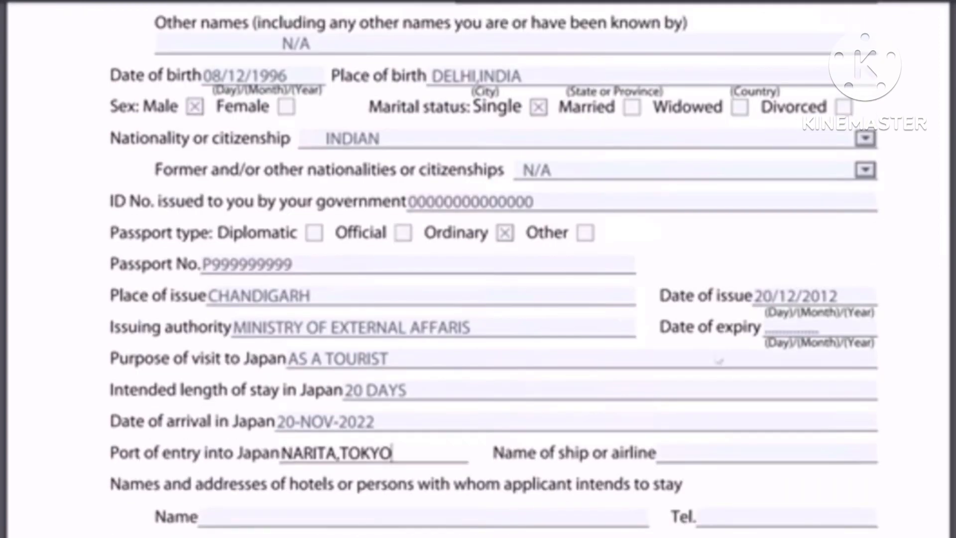
{"action": "scroll", "coordinate": [718, 342], "scroll_direction": "down", "scroll_amount": 3}
{"action": "left_click", "coordinate": [718, 341]}
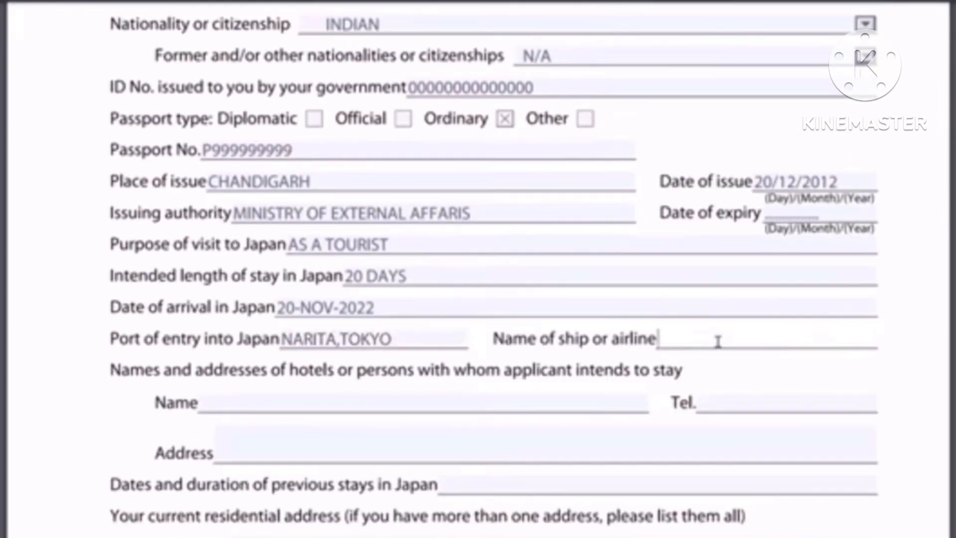
{"action": "type", "text": "AIR INDIA"}
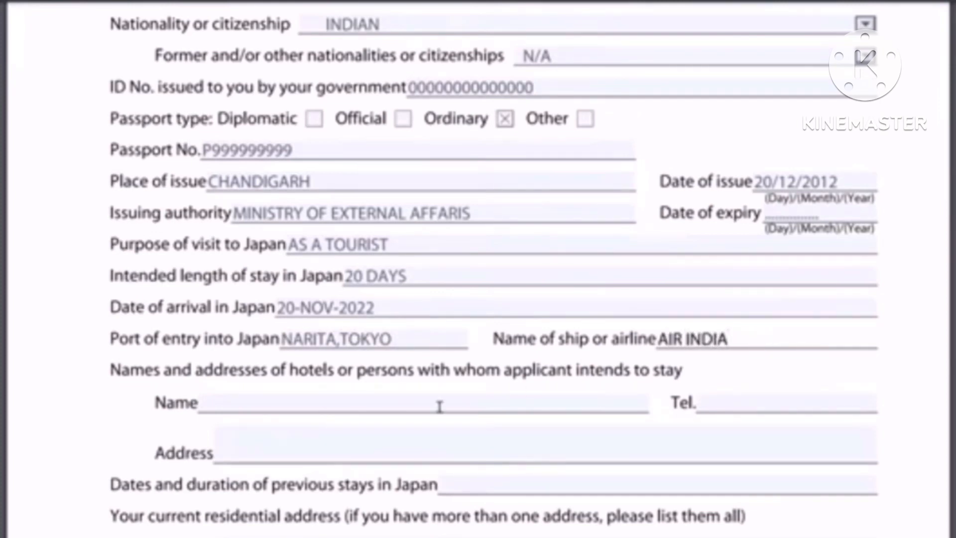
Enter APA HOTEL as the place of stay, with the hotel's telephone number and Tokyo address
{"action": "left_click", "coordinate": [232, 401]}
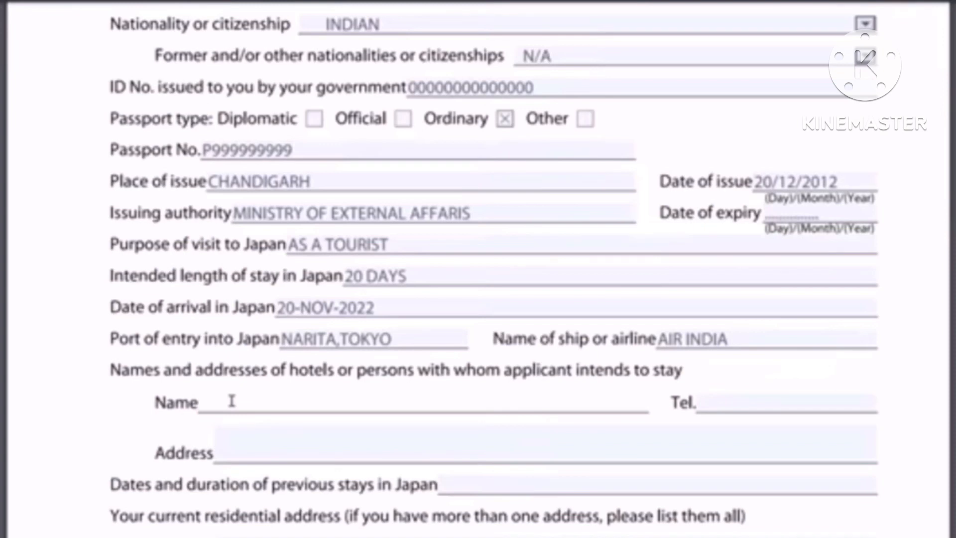
{"action": "type", "text": "APA HOTEL"}
{"action": "left_click", "coordinate": [712, 405]}
{"action": "type", "text": "00"}
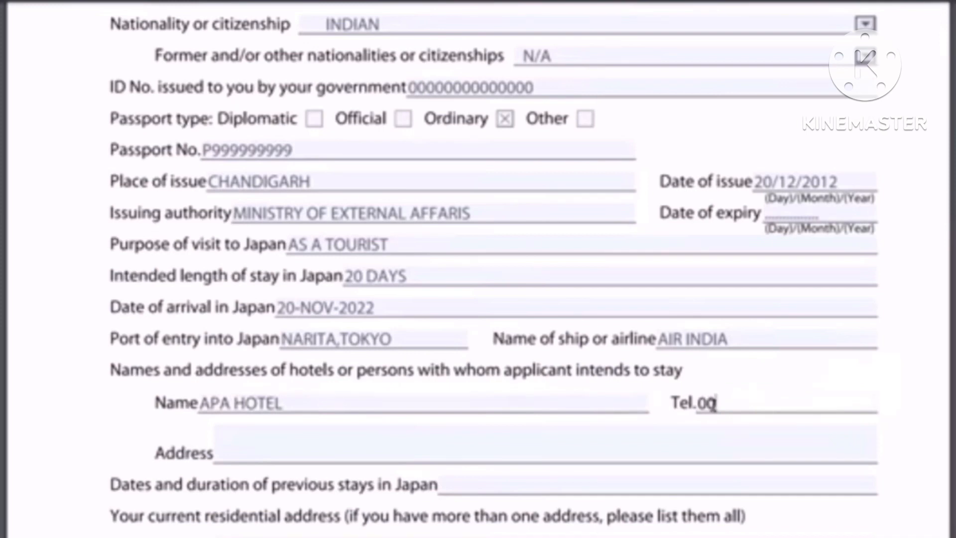
{"action": "type", "text": "00000000"}
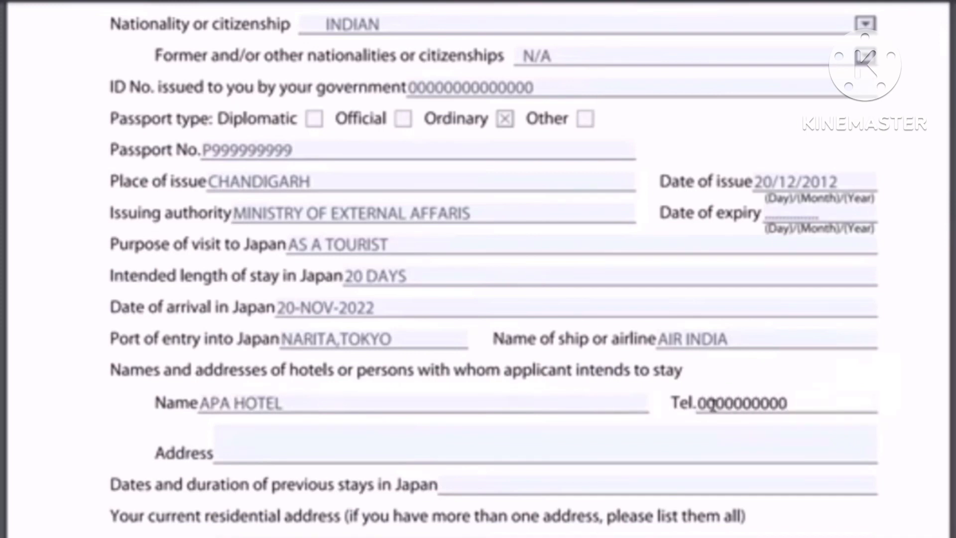
{"action": "left_click", "coordinate": [235, 455]}
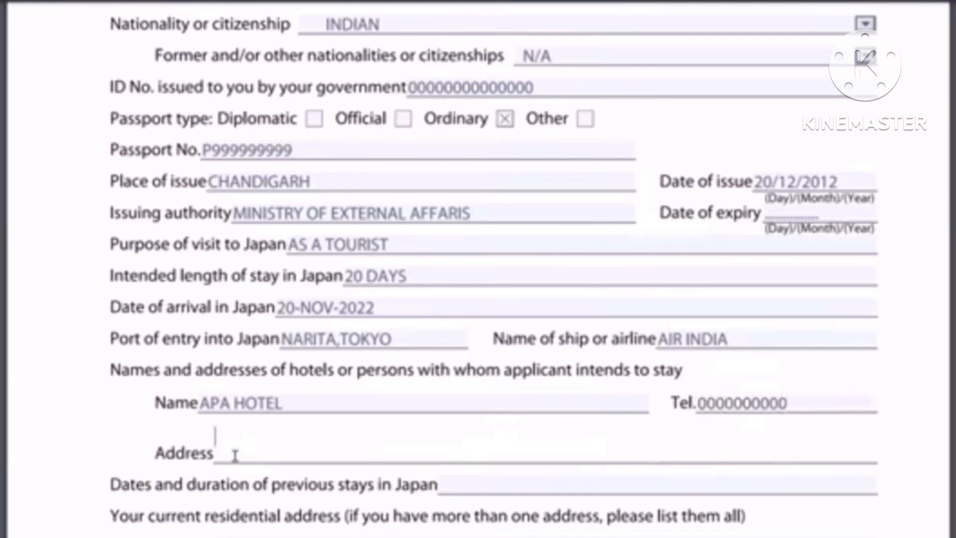
{"action": "type", "text": "TOKYO"}
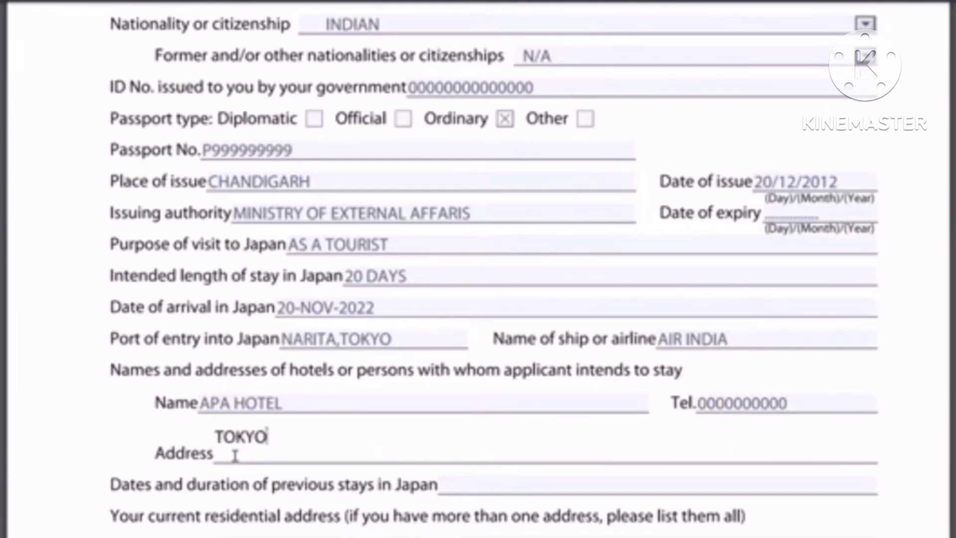
{"action": "type", "text": ",MINTAO"}
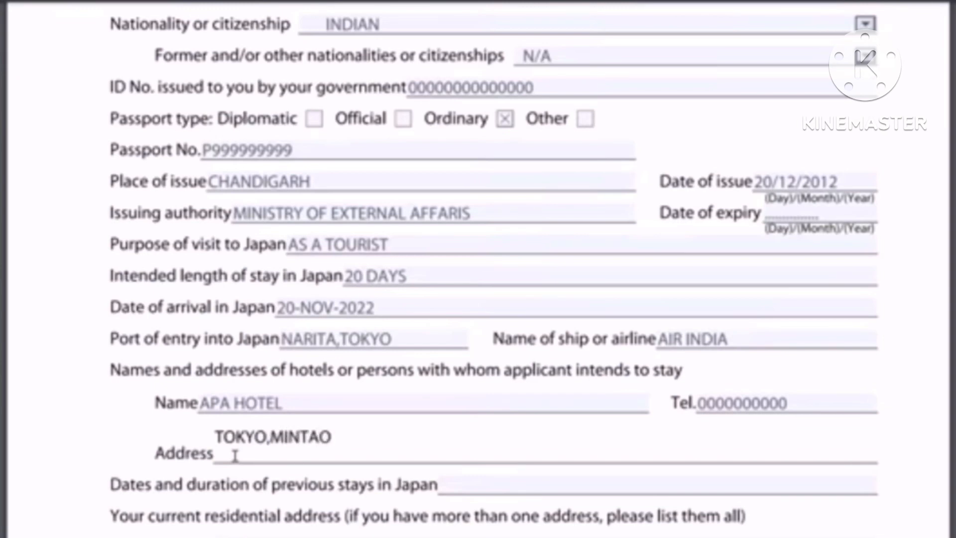
{"action": "type", "text": " CITY..........."}
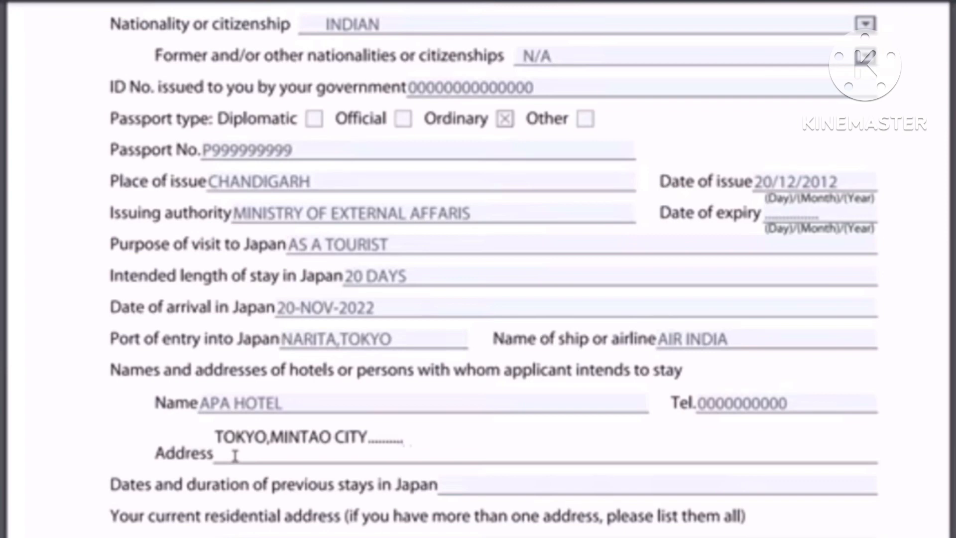
{"action": "type", "text": "..................."}
Mark previous stays in Japan as N/A and enter the Delhi residential address
{"action": "scroll", "coordinate": [755, 239], "scroll_direction": "down", "scroll_amount": 5}
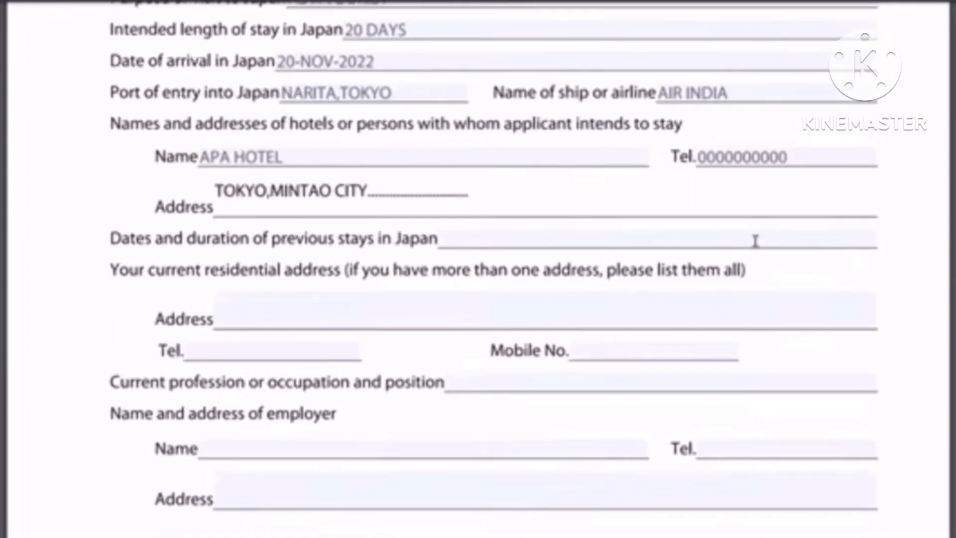
{"action": "scroll", "coordinate": [298, 324], "scroll_direction": "up", "scroll_amount": 2}
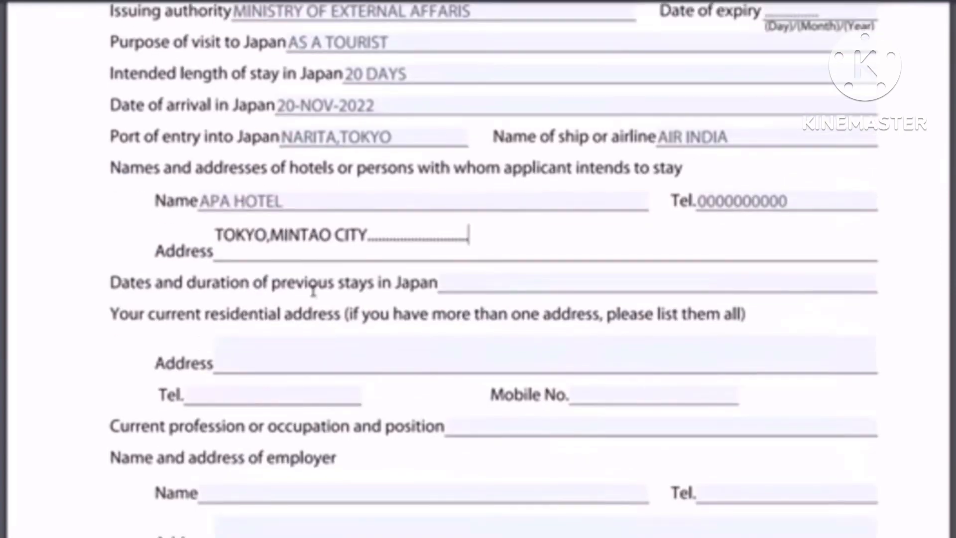
{"action": "left_click", "coordinate": [474, 288]}
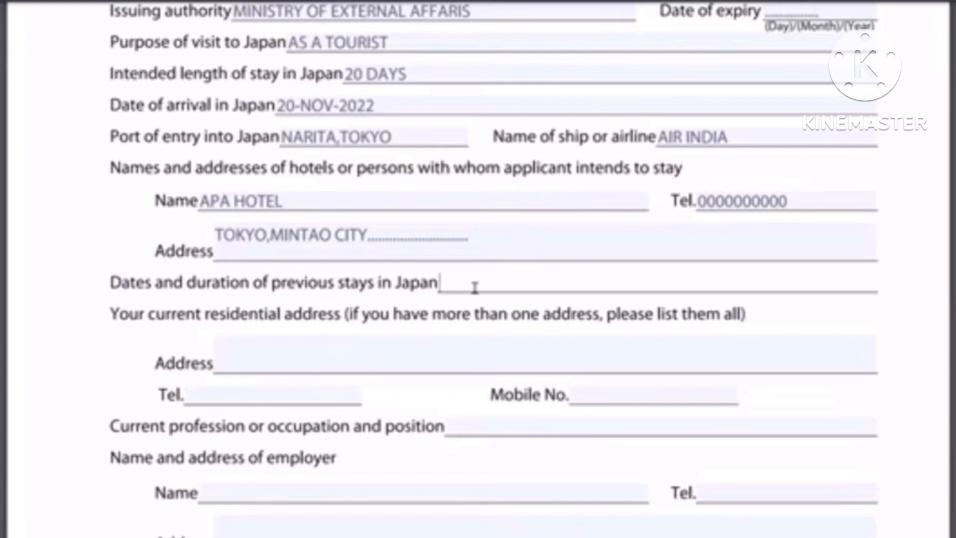
{"action": "type", "text": "N/A"}
{"action": "left_click", "coordinate": [306, 357]}
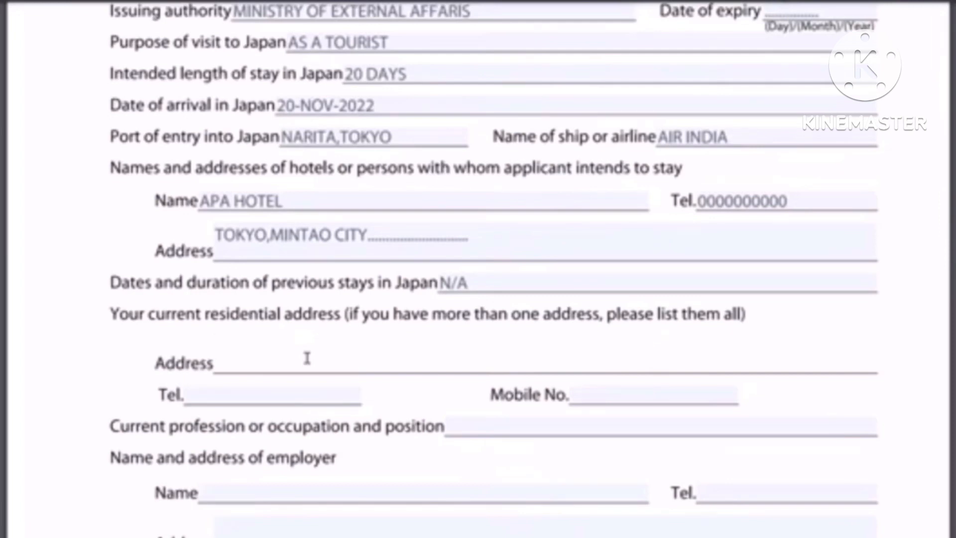
{"action": "type", "text": "DELHI"}
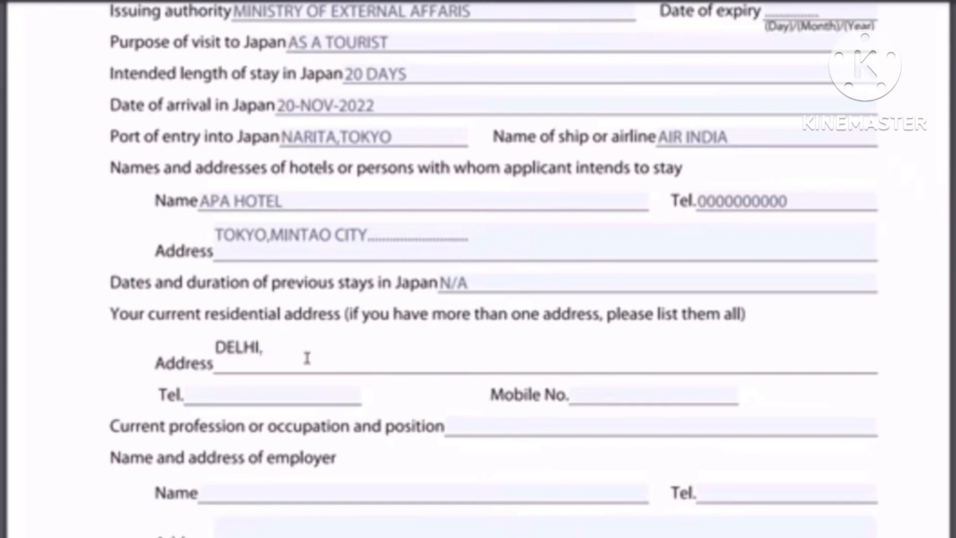
{"action": "type", "text": ",MMMMMM,MM"}
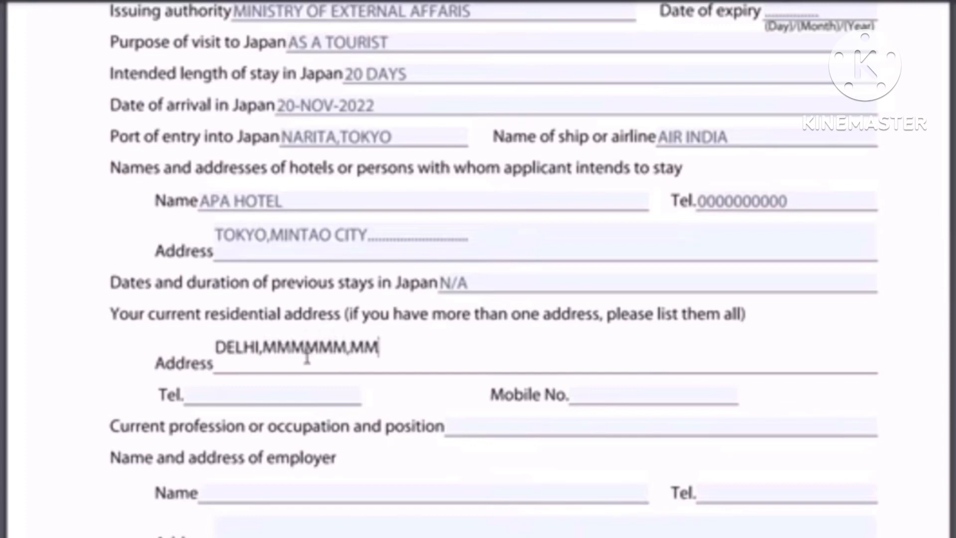
{"action": "key", "text": "BackSpace"}
{"action": "key", "text": "BackSpace"}
{"action": "key", "text": "BackSpace"}
{"action": "type", "text": "........"}
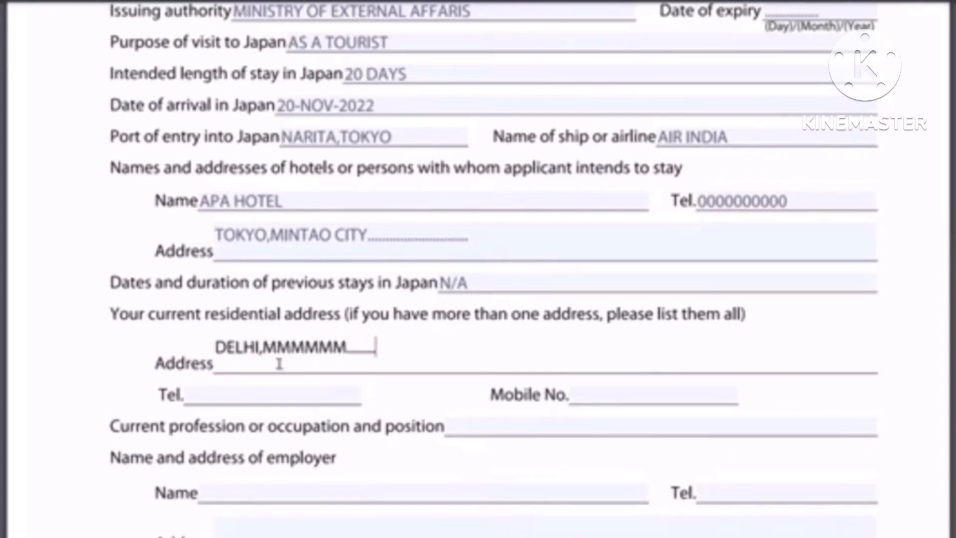
Enter the mobile number and leave the home telephone field cleared
{"action": "left_click", "coordinate": [267, 391]}
{"action": "type", "text": "0"}
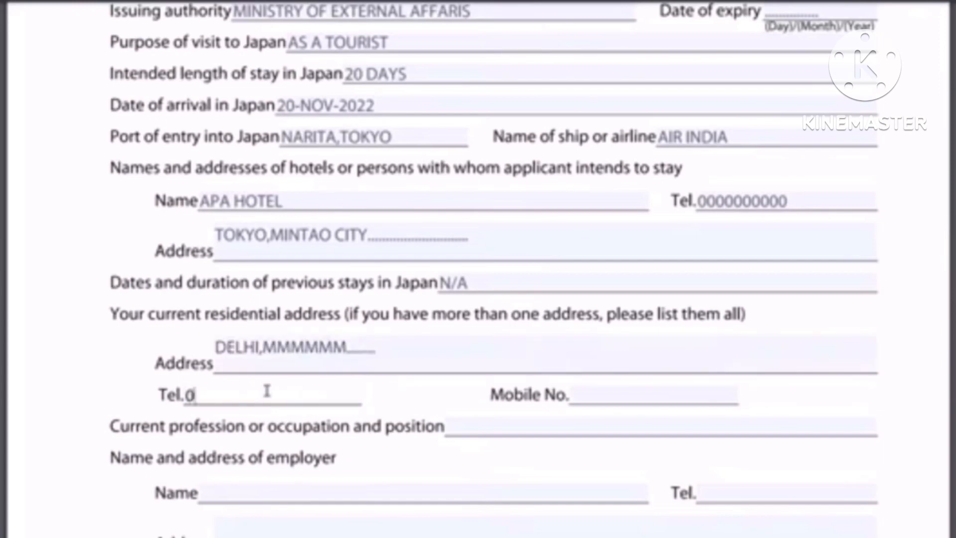
{"action": "type", "text": "9999999999"}
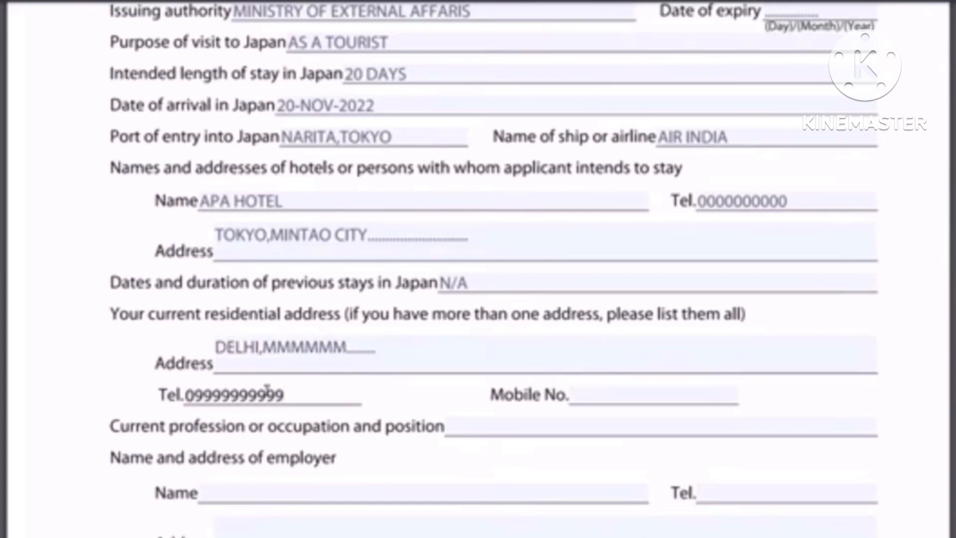
{"action": "left_click", "coordinate": [629, 393]}
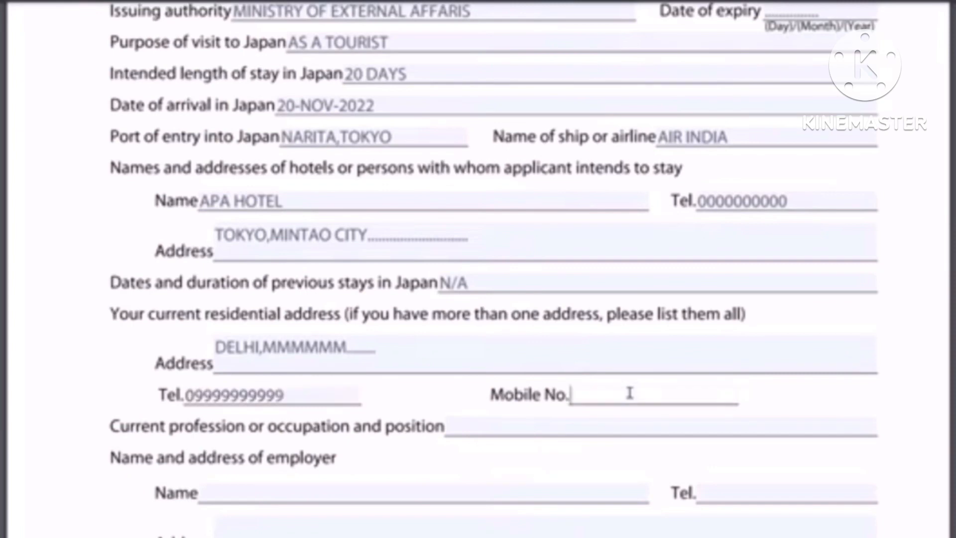
{"action": "type", "text": "9999999999"}
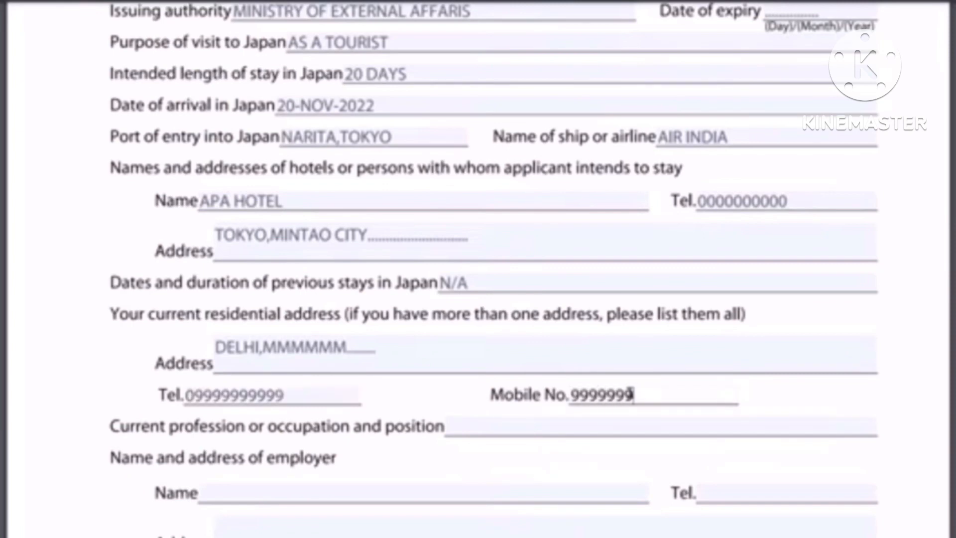
{"action": "left_click", "coordinate": [310, 398]}
{"action": "key", "text": "BackSpace"}
{"action": "key", "text": "BackSpace"}
{"action": "key", "text": "BackSpace"}
{"action": "key", "text": "BackSpace"}
{"action": "key", "text": "BackSpace"}
{"action": "key", "text": "BackSpace"}
{"action": "key", "text": "BackSpace"}
{"action": "key", "text": "BackSpace"}
{"action": "key", "text": "BackSpace"}
{"action": "key", "text": "BackSpace"}
{"action": "key", "text": "BackSpace"}
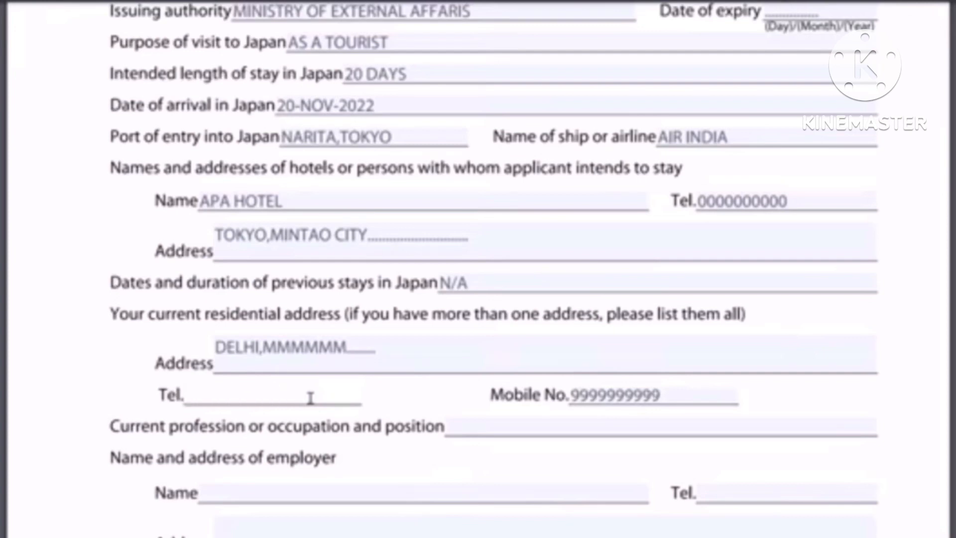
Set the current occupation to BUSINESS, replacing the earlier mistyped entries
{"action": "left_click", "coordinate": [553, 424]}
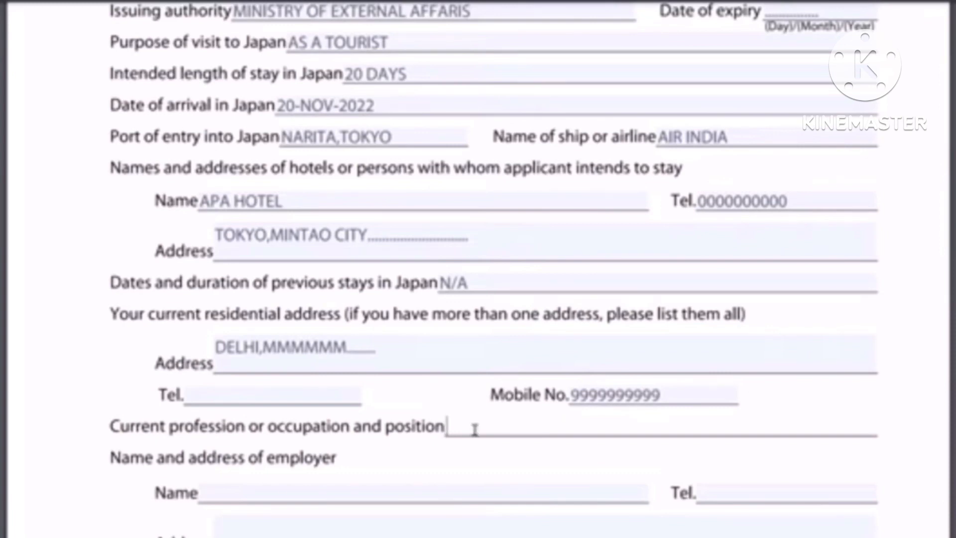
{"action": "type", "text": "JON"}
{"action": "key", "text": "BackSpace"}
{"action": "type", "text": "B,TEACHER"}
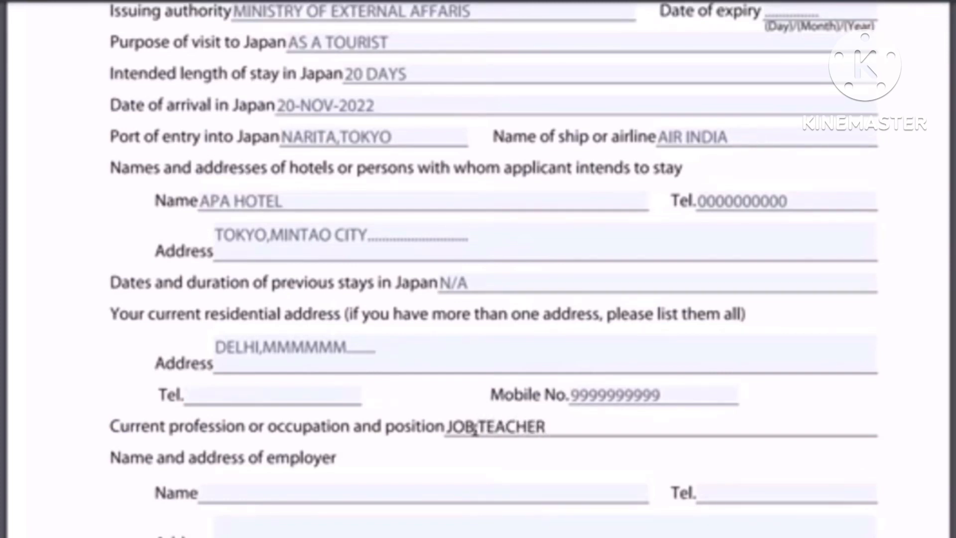
{"action": "key", "text": "BackSpace"}
{"action": "key", "text": "BackSpace"}
{"action": "key", "text": "BackSpace"}
{"action": "key", "text": "BackSpace"}
{"action": "key", "text": "BackSpace"}
{"action": "key", "text": "BackSpace"}
{"action": "key", "text": "BackSpace"}
{"action": "key", "text": "BackSpace"}
{"action": "key", "text": "BackSpace"}
{"action": "key", "text": "BackSpace"}
{"action": "key", "text": "BackSpace"}
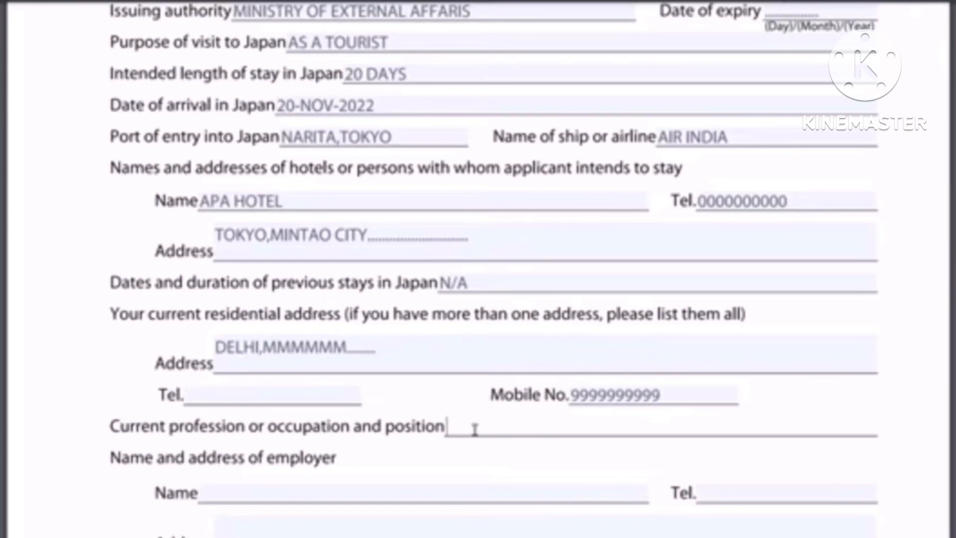
{"action": "type", "text": "BUSINESS,"}
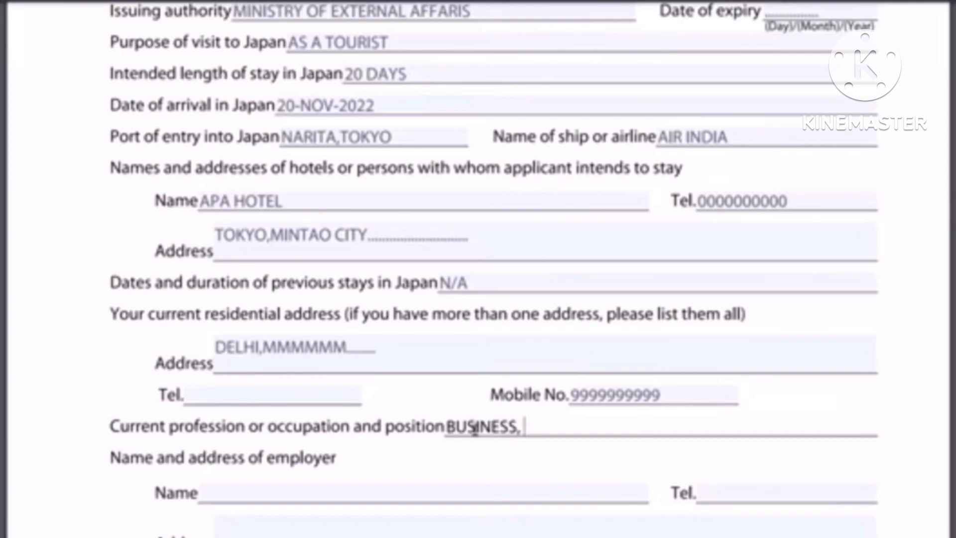
Enter employer name HHHHHHHHHHH and the employer's telephone number
{"action": "scroll", "coordinate": [290, 327], "scroll_direction": "down", "scroll_amount": 3}
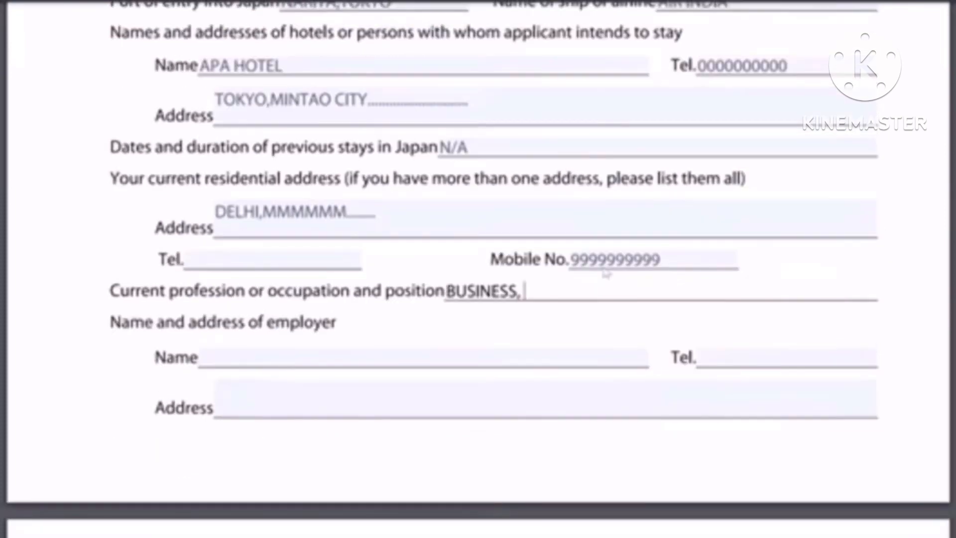
{"action": "left_click", "coordinate": [293, 341]}
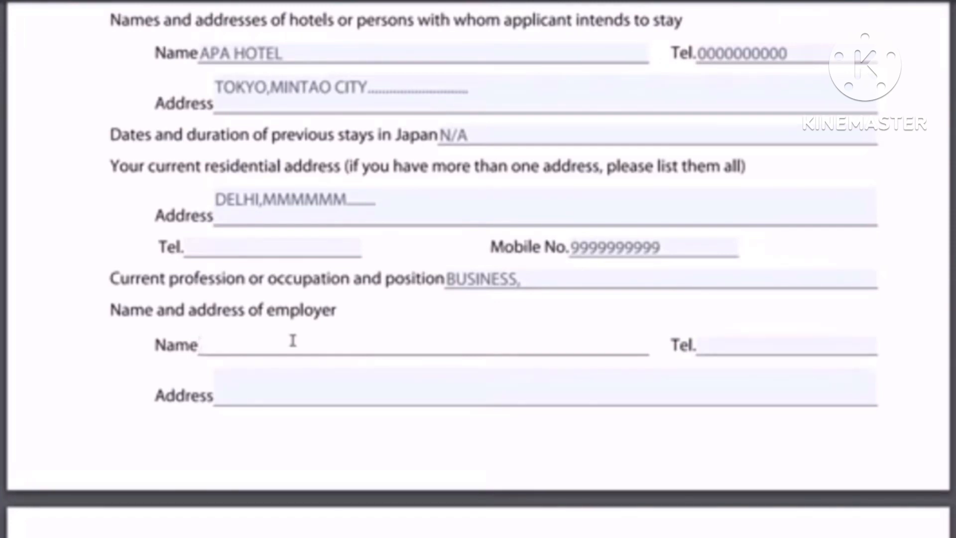
{"action": "type", "text": "CLOT"}
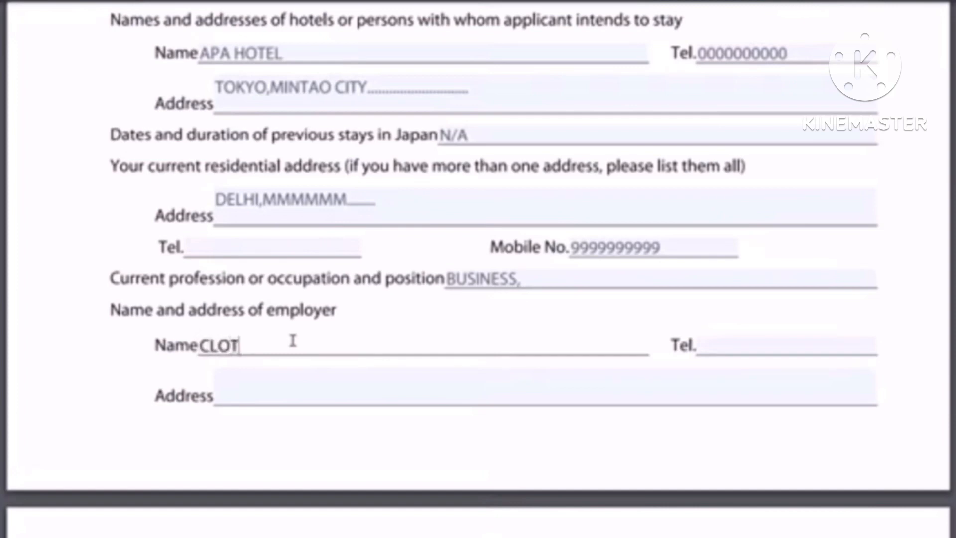
{"action": "type", "text": "HES AND"}
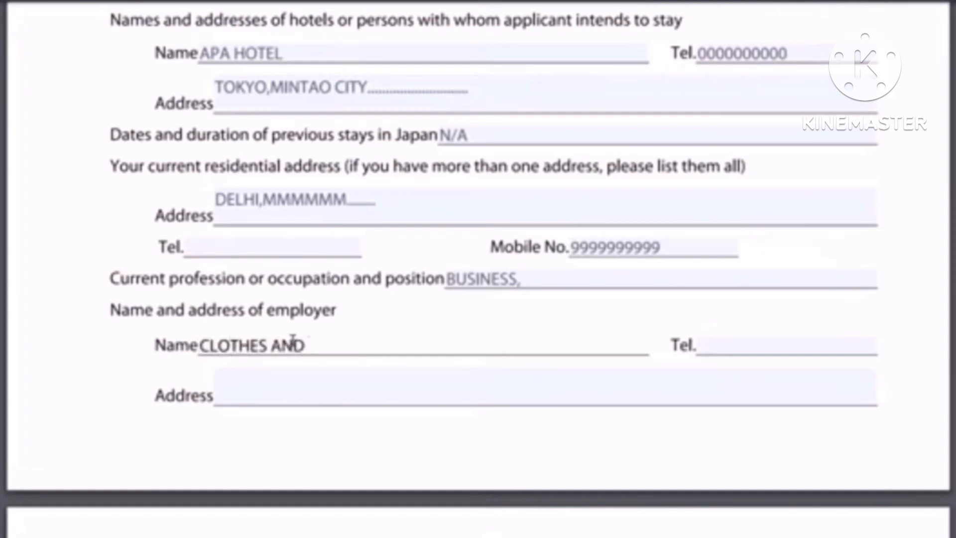
{"action": "type", "text": " TEX"}
{"action": "type", "text": "TTILE"}
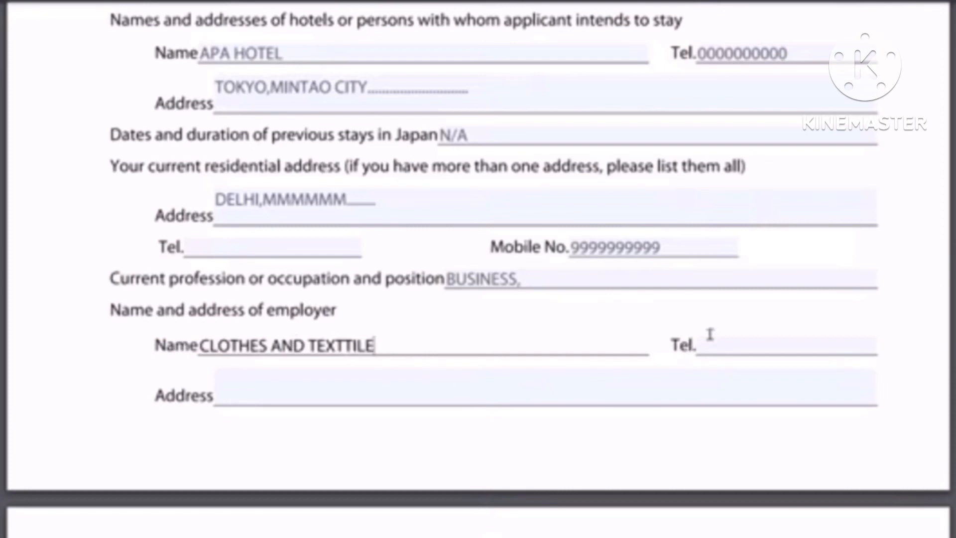
{"action": "left_click", "coordinate": [719, 350]}
{"action": "type", "text": "000000"}
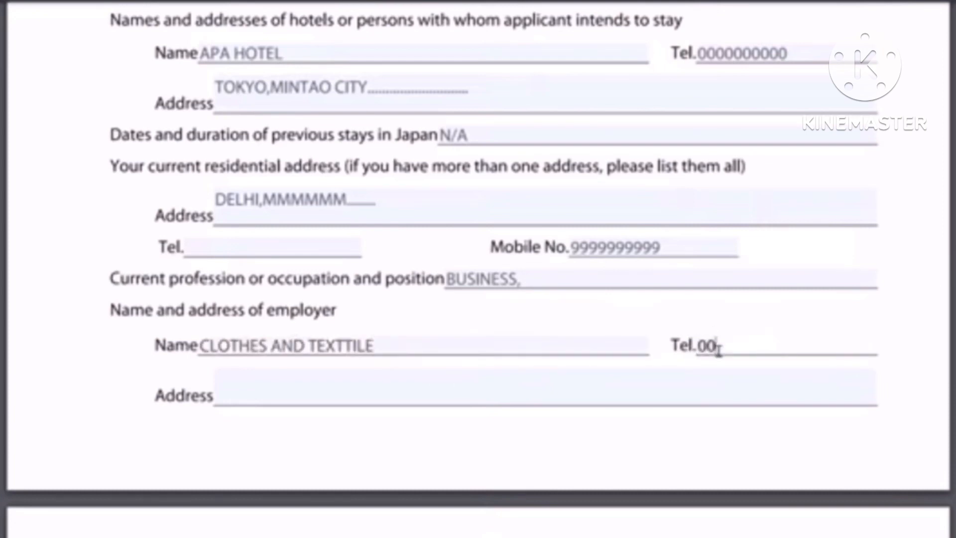
{"action": "left_click", "coordinate": [379, 387]}
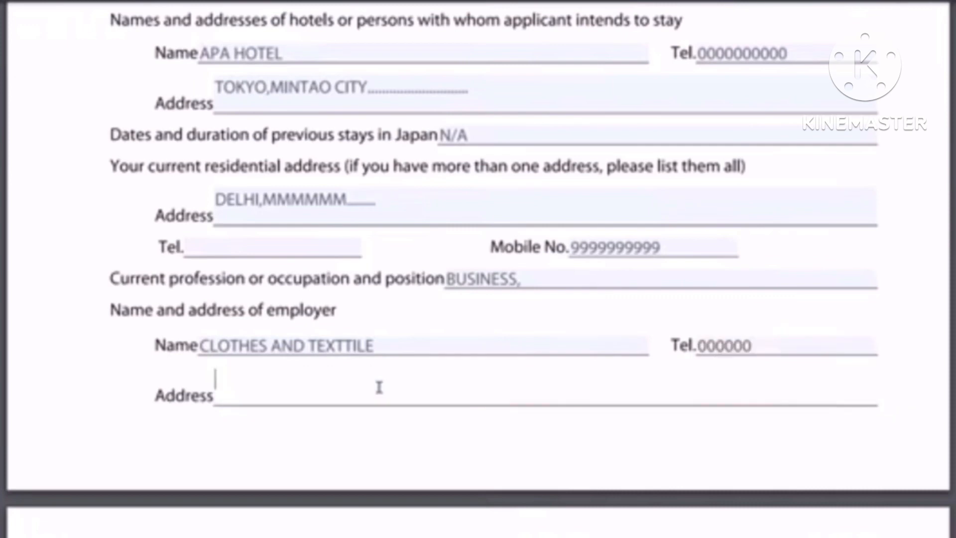
{"action": "left_click", "coordinate": [389, 352]}
{"action": "key", "text": "BackSpace"}
{"action": "key", "text": "BackSpace"}
{"action": "key", "text": "BackSpace"}
{"action": "key", "text": "BackSpace"}
{"action": "key", "text": "BackSpace"}
{"action": "key", "text": "BackSpace"}
{"action": "key", "text": "BackSpace"}
{"action": "key", "text": "BackSpace"}
{"action": "key", "text": "BackSpace"}
{"action": "key", "text": "BackSpace"}
{"action": "key", "text": "BackSpace"}
{"action": "key", "text": "BackSpace"}
{"action": "key", "text": "BackSpace"}
{"action": "key", "text": "BackSpace"}
{"action": "key", "text": "BackSpace"}
{"action": "key", "text": "BackSpace"}
{"action": "key", "text": "BackSpace"}
{"action": "key", "text": "BackSpace"}
{"action": "key", "text": "BackSpace"}
{"action": "key", "text": "BackSpace"}
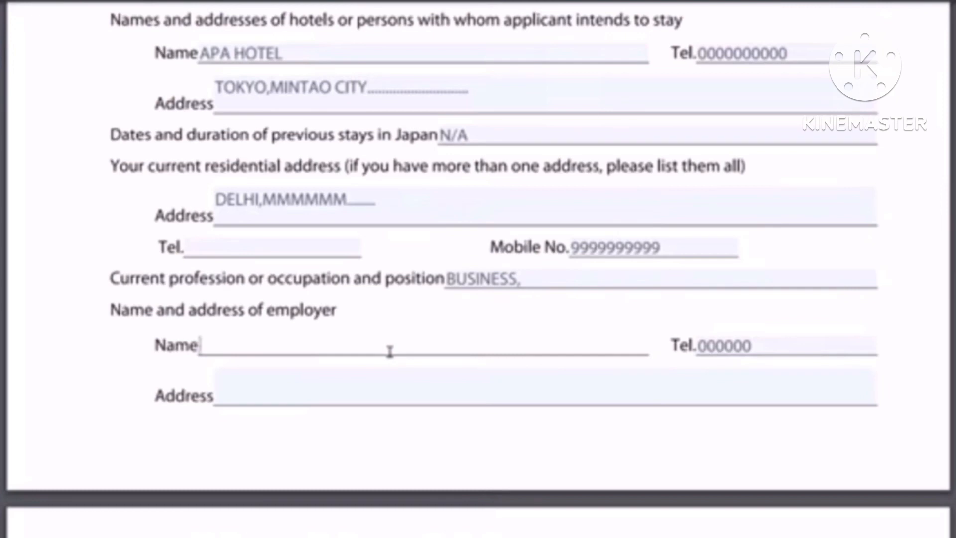
{"action": "type", "text": "HHHHHHHHHHH"}
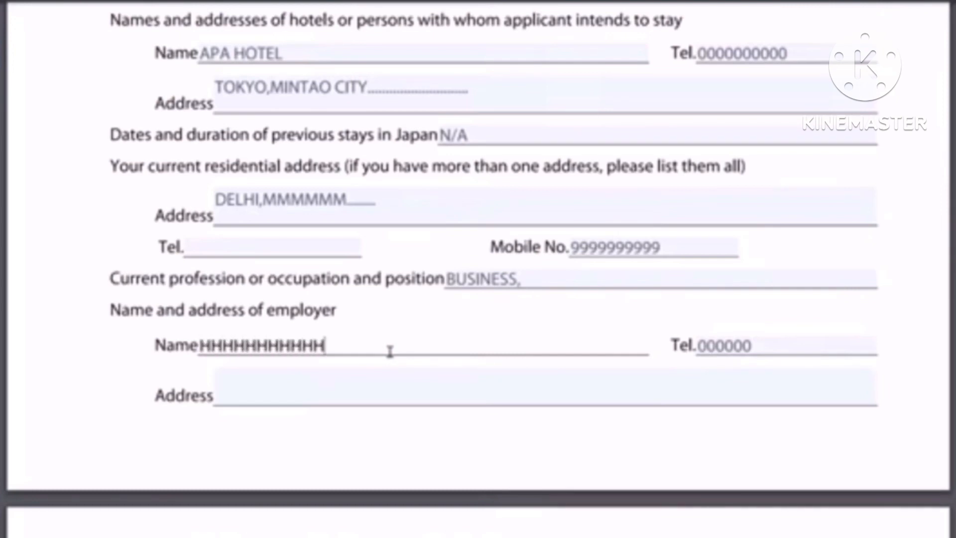
{"action": "left_click", "coordinate": [757, 348]}
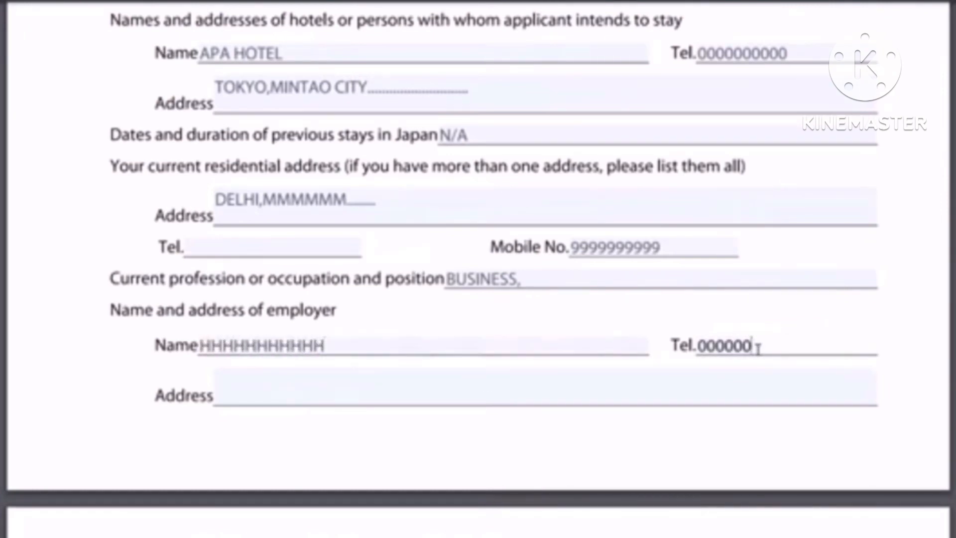
{"action": "left_click", "coordinate": [282, 387]}
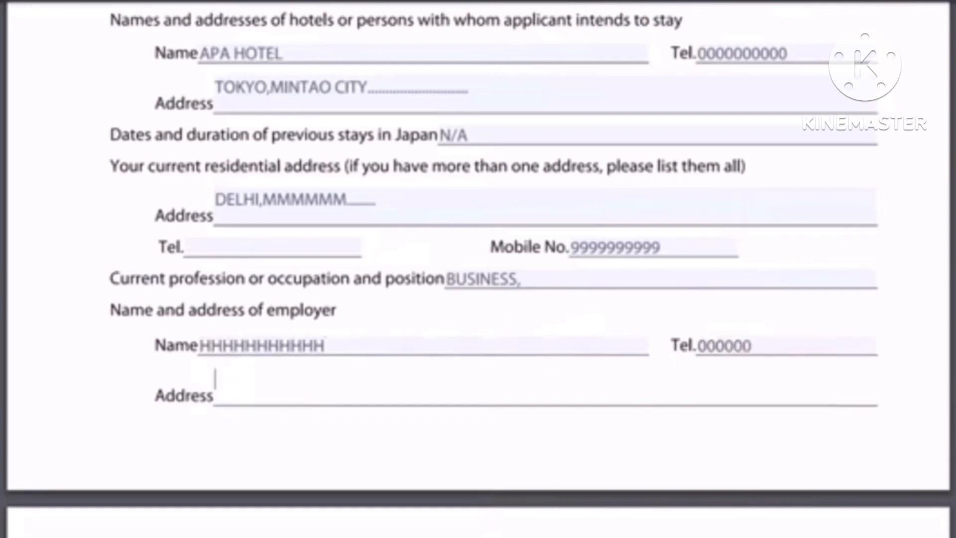
Leave the partner's profession blank and enter N/A as the guarantor's name
{"action": "scroll", "coordinate": [218, 258], "scroll_direction": "down", "scroll_amount": 7}
{"action": "scroll", "coordinate": [219, 244], "scroll_direction": "down", "scroll_amount": 1}
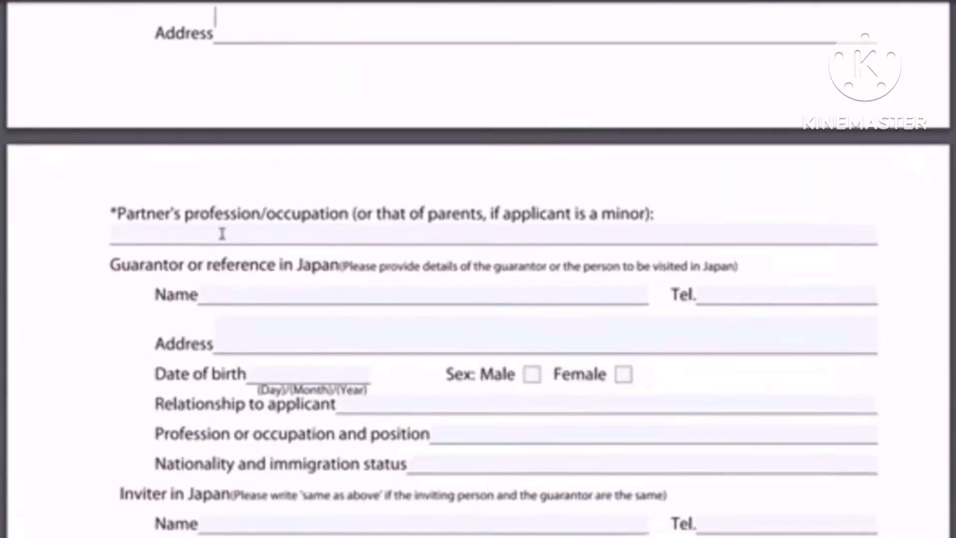
{"action": "left_click", "coordinate": [240, 231]}
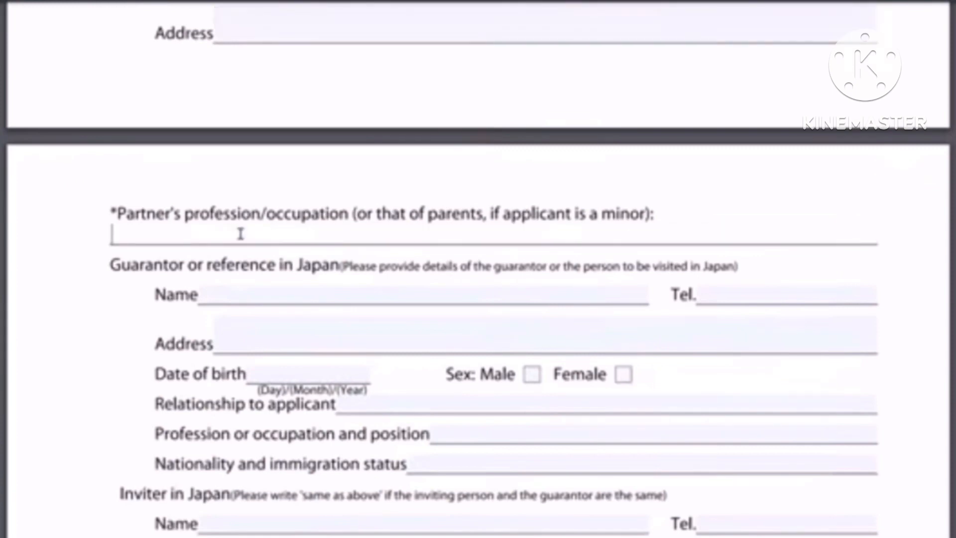
{"action": "left_click", "coordinate": [109, 208]}
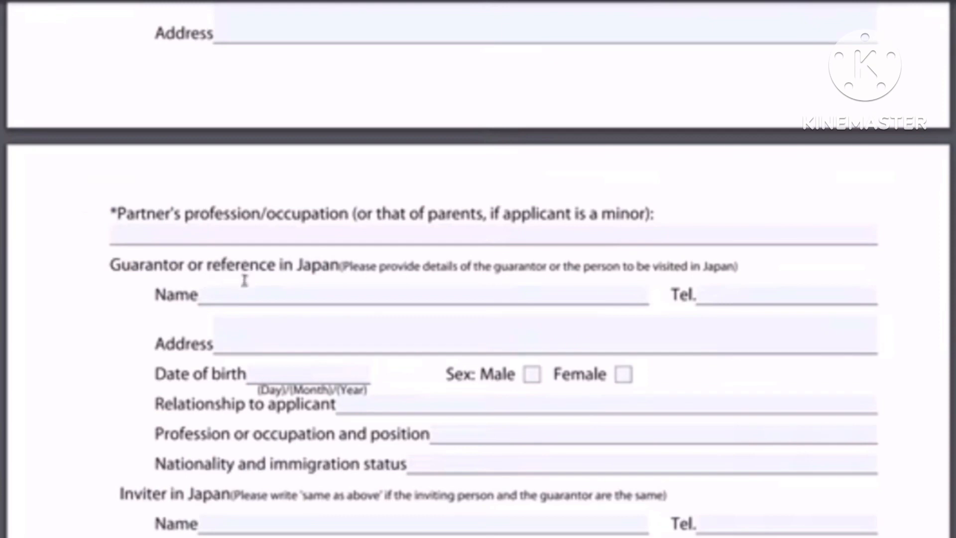
{"action": "left_click", "coordinate": [387, 296]}
{"action": "type", "text": "N/A"}
Enter N/A as the Inviter in Japan name
{"action": "scroll", "coordinate": [288, 106], "scroll_direction": "down", "scroll_amount": 5}
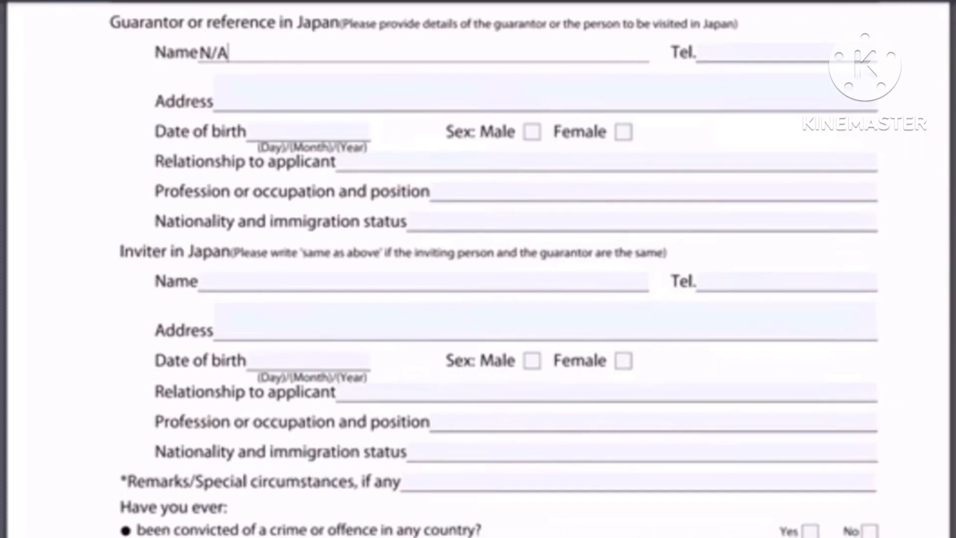
{"action": "scroll", "coordinate": [332, 149], "scroll_direction": "down", "scroll_amount": 3}
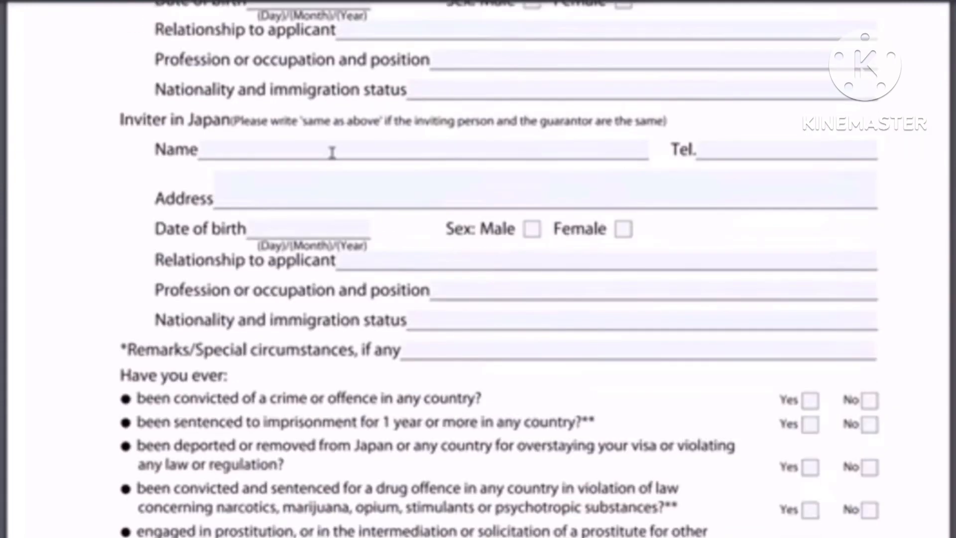
{"action": "left_click", "coordinate": [332, 152]}
{"action": "type", "text": "N/A"}
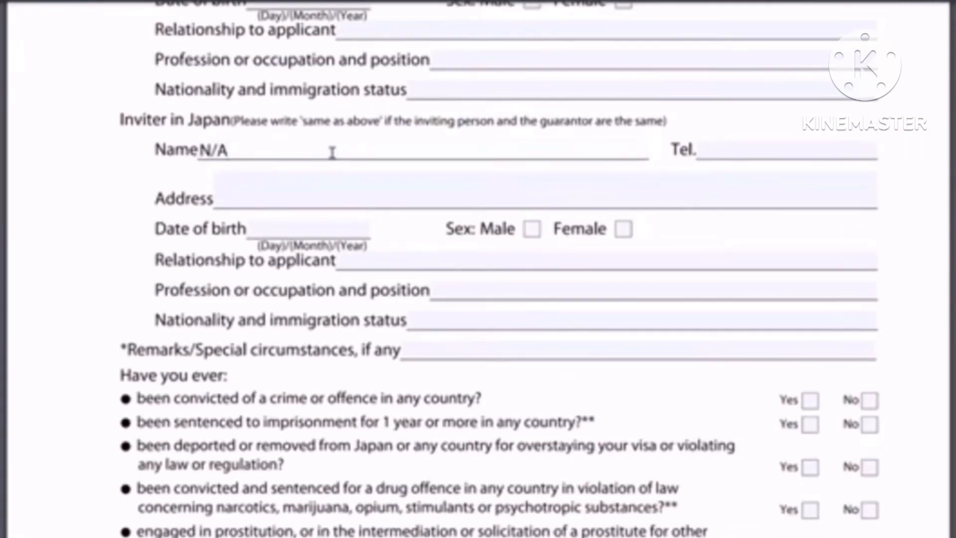
{"action": "scroll", "coordinate": [623, 61], "scroll_direction": "up", "scroll_amount": 1}
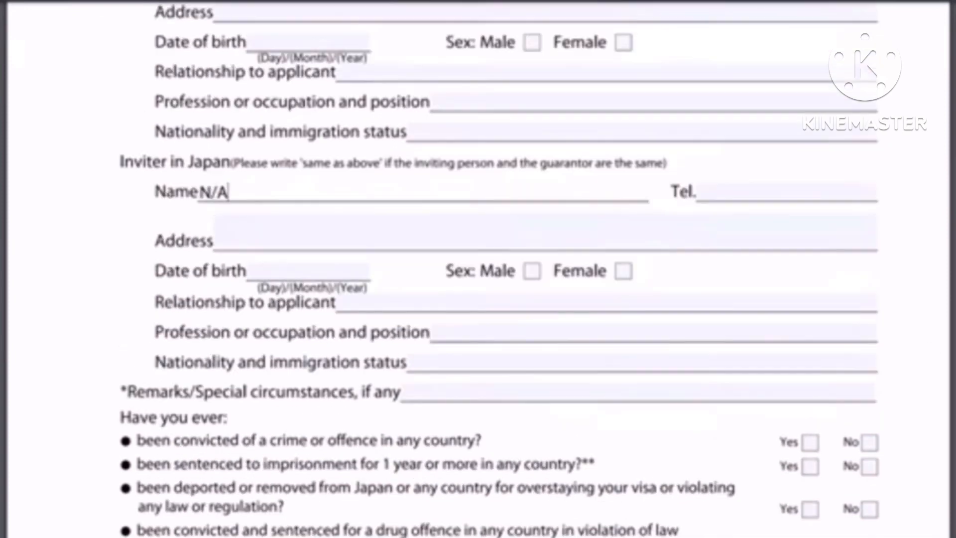
{"action": "scroll", "coordinate": [498, 269], "scroll_direction": "up", "scroll_amount": 1}
{"action": "scroll", "coordinate": [498, 269], "scroll_direction": "down", "scroll_amount": 3}
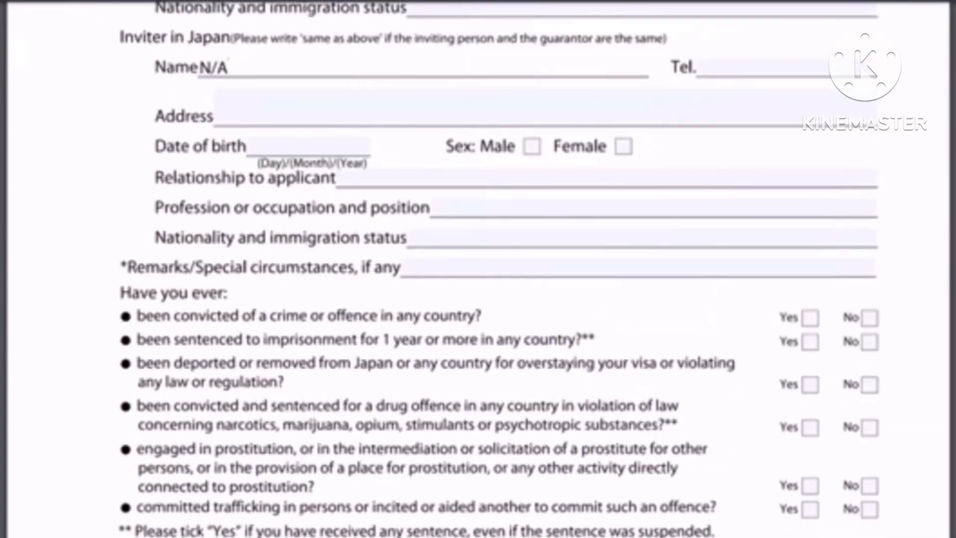
{"action": "scroll", "coordinate": [250, 281], "scroll_direction": "down", "scroll_amount": 1}
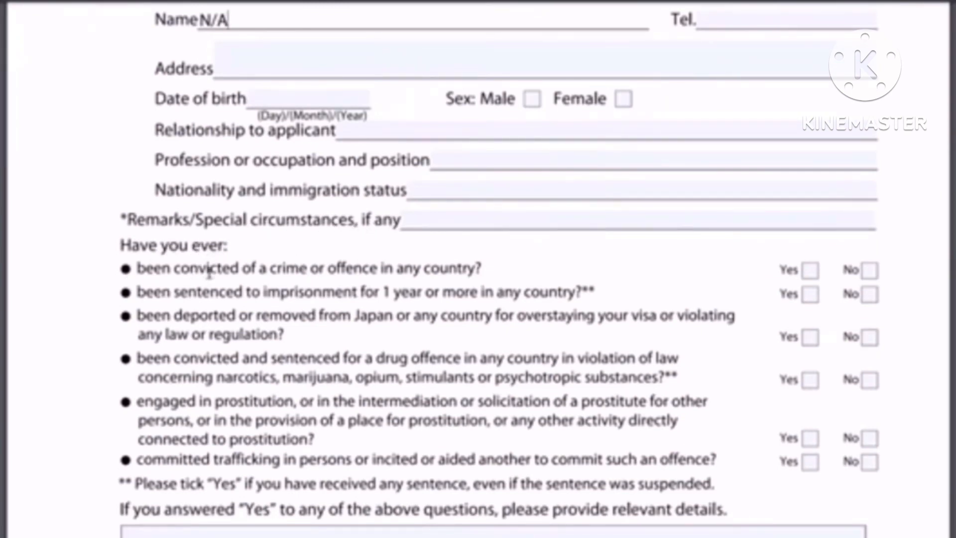
Tick No for conviction, imprisonment, deportation, drug, prostitution and trafficking questions
{"action": "left_click", "coordinate": [869, 270]}
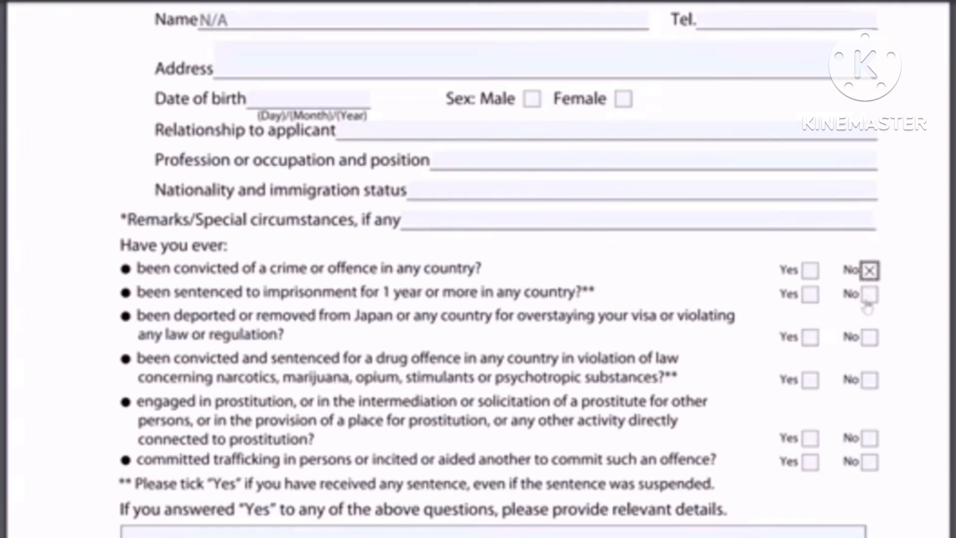
{"action": "left_click", "coordinate": [868, 298]}
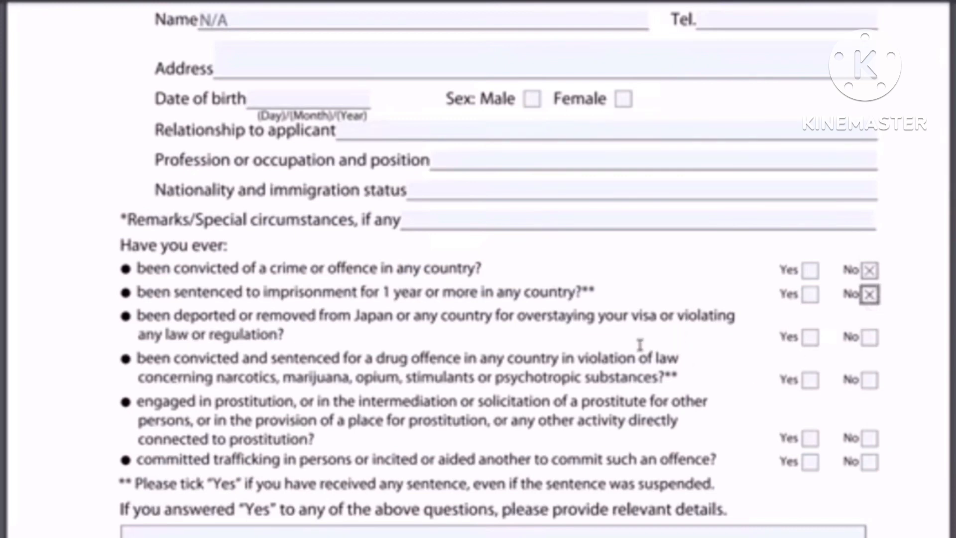
{"action": "left_click", "coordinate": [869, 338]}
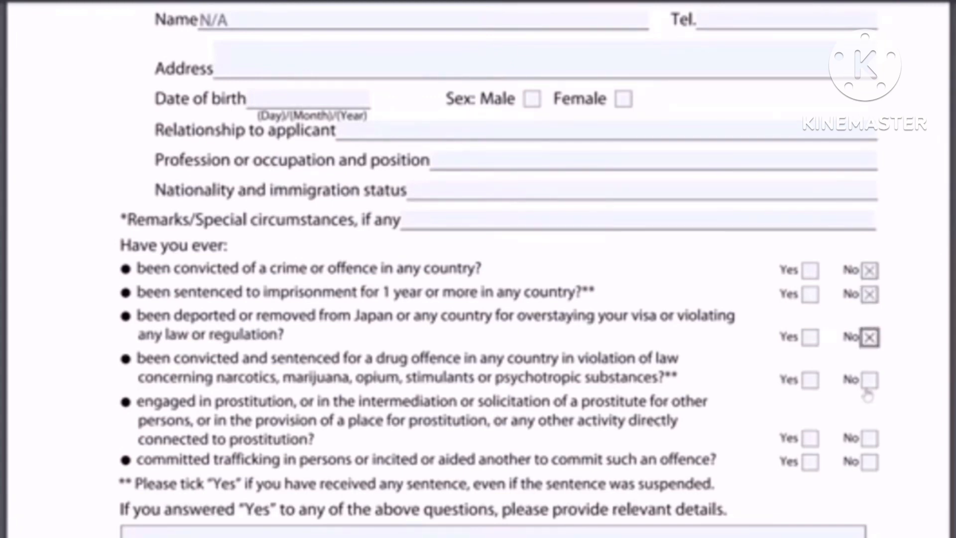
{"action": "left_click", "coordinate": [868, 381]}
{"action": "left_click", "coordinate": [869, 439]}
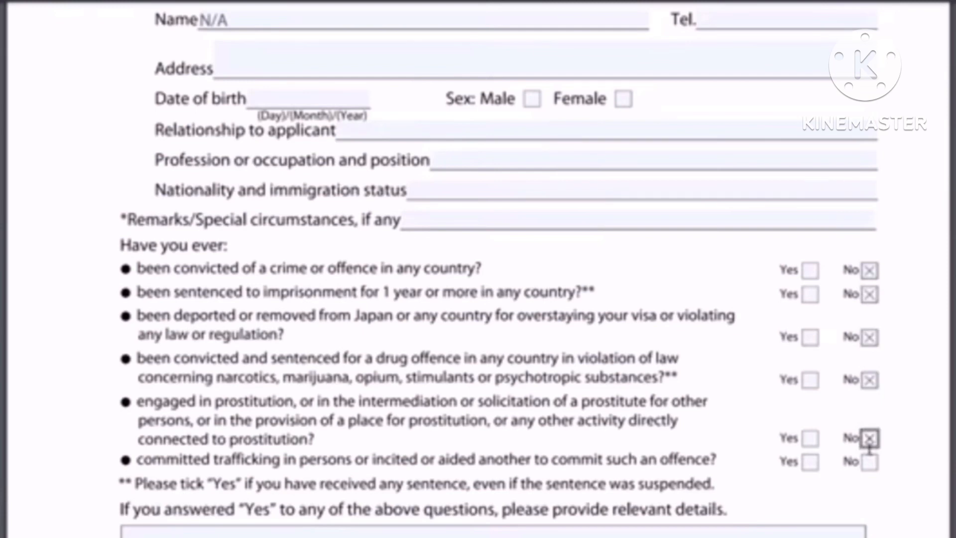
{"action": "left_click", "coordinate": [869, 462]}
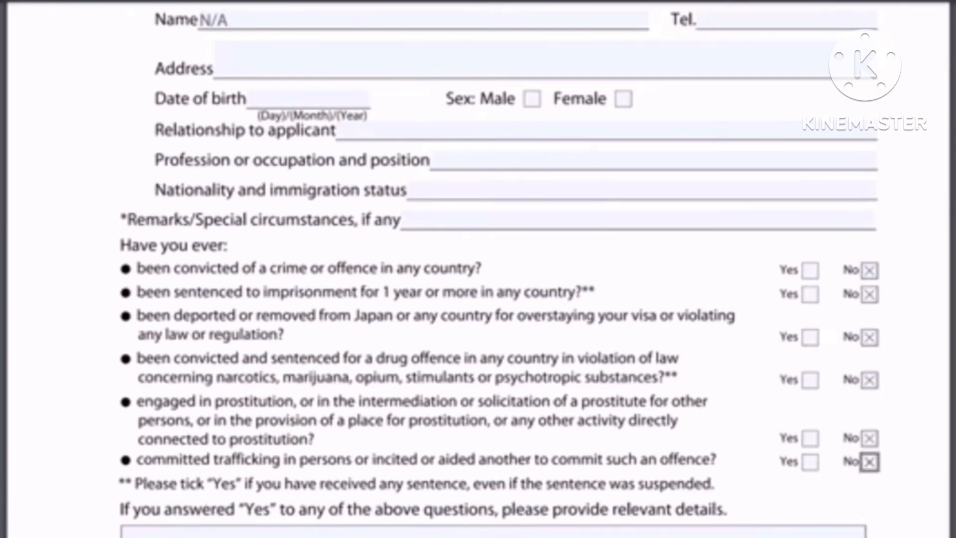
{"action": "scroll", "coordinate": [478, 268], "scroll_direction": "down", "scroll_amount": 2}
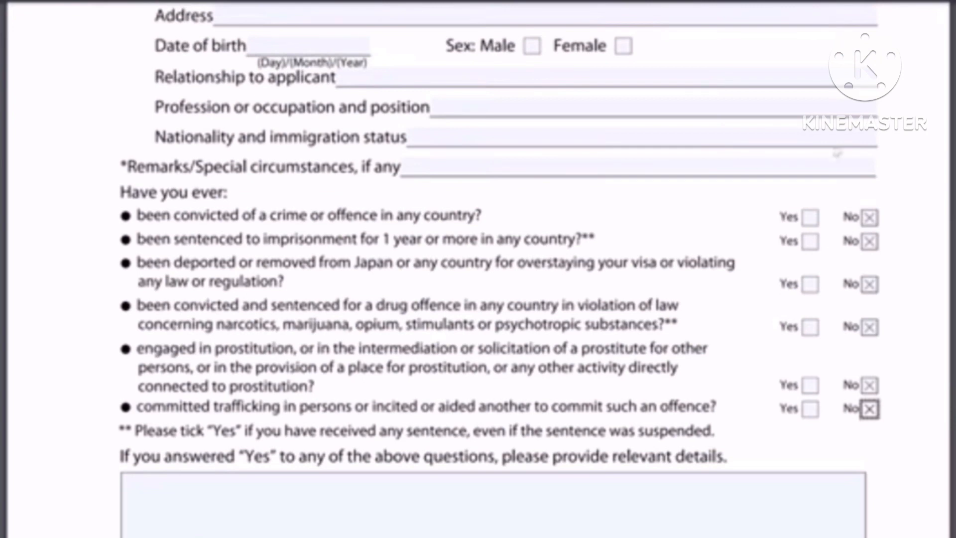
Enter placeholder text JGFKJGHJKDHGHGKKHGHJLKJHLKTJLH in the Yes-answer details box
{"action": "scroll", "coordinate": [478, 269], "scroll_direction": "down", "scroll_amount": 2}
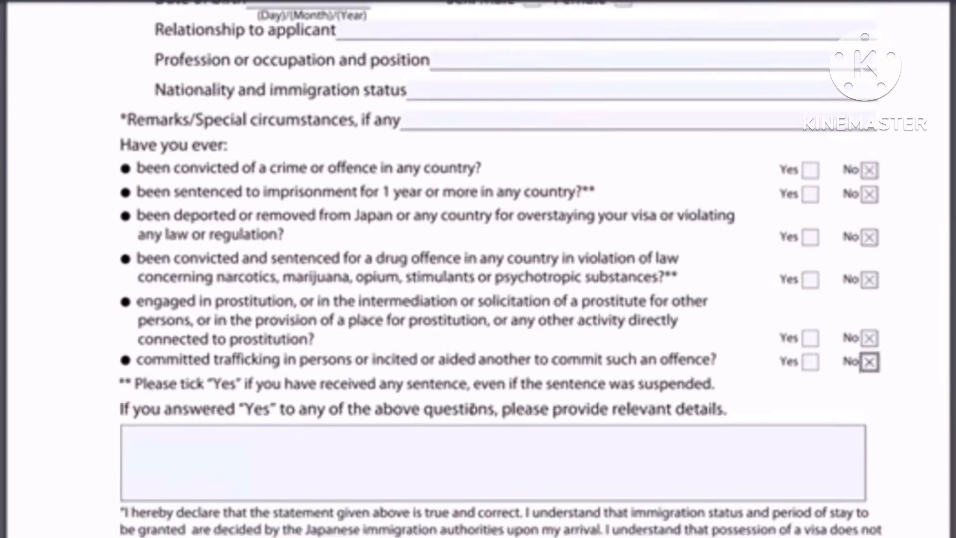
{"action": "scroll", "coordinate": [176, 344], "scroll_direction": "down", "scroll_amount": 4}
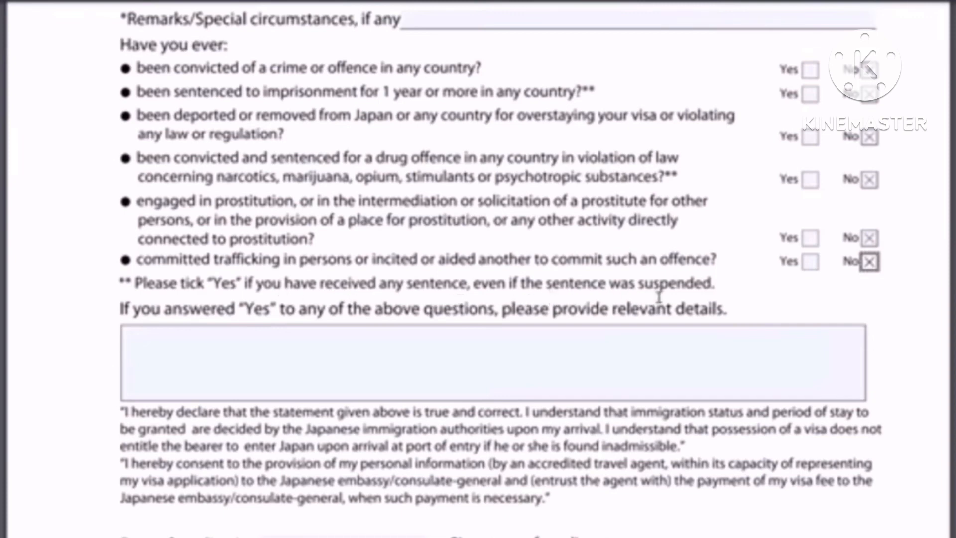
{"action": "left_click", "coordinate": [510, 359]}
{"action": "type", "text": "JGFKJGHJKDHGHGKKHG"}
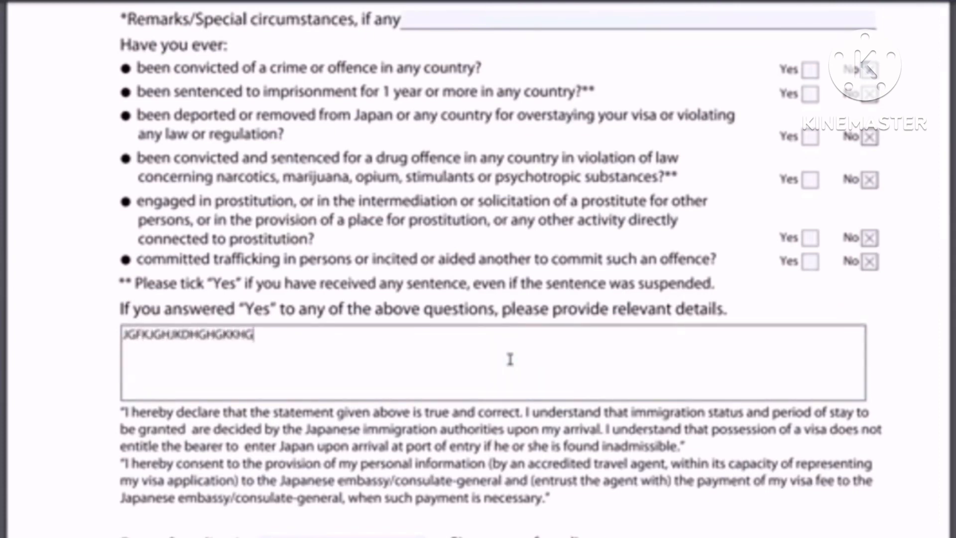
{"action": "type", "text": "HJLKJHLKTJLH"}
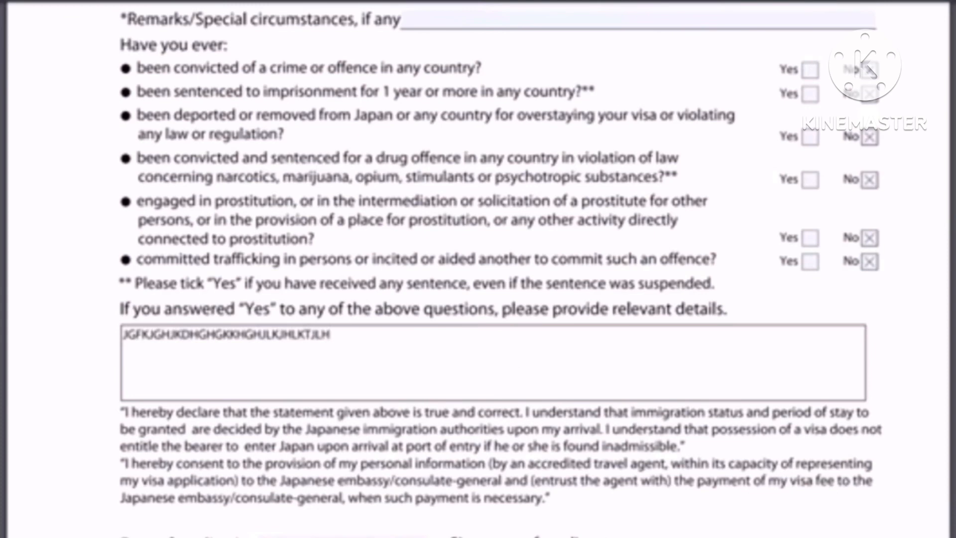
{"action": "scroll", "coordinate": [236, 293], "scroll_direction": "down", "scroll_amount": 3}
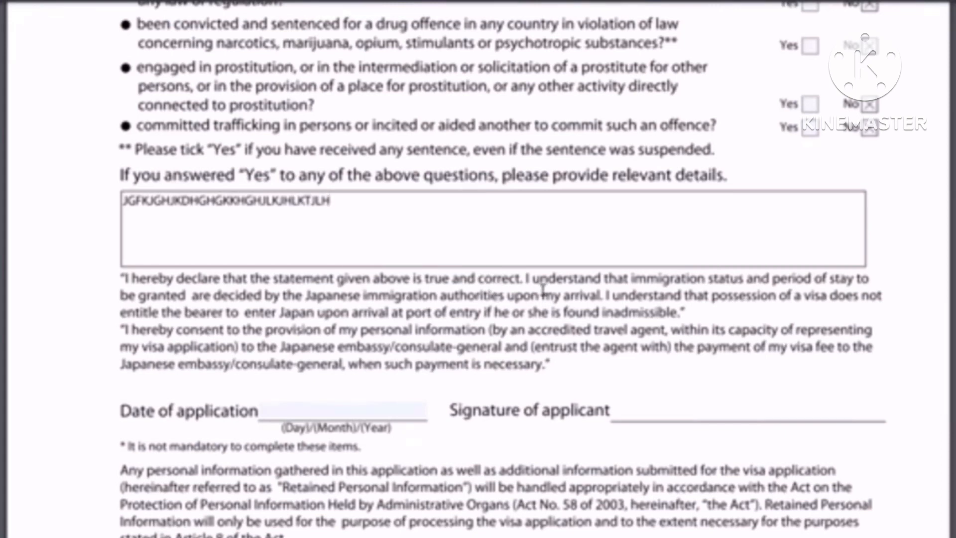
Fill the Date of application field with 10/11/2022 and commit the entry
{"action": "left_click", "coordinate": [273, 411]}
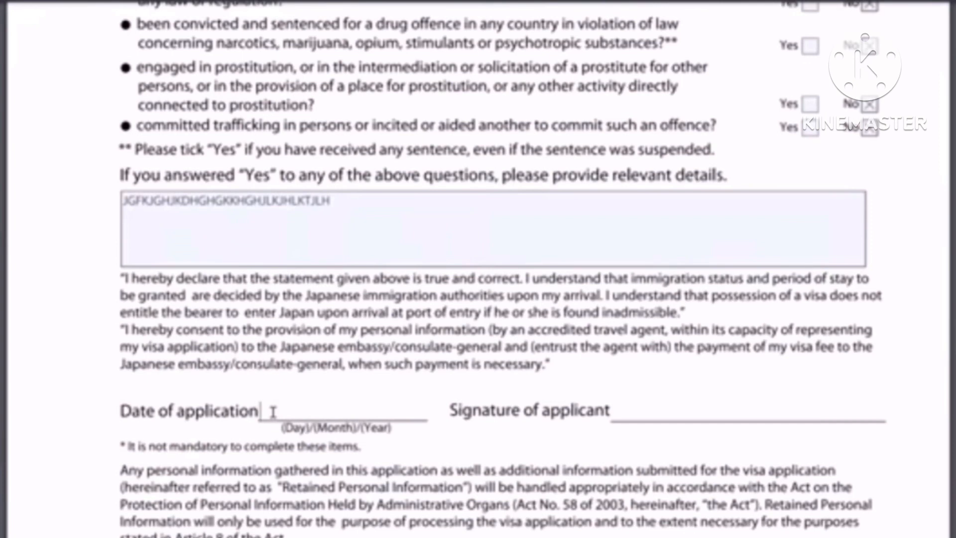
{"action": "type", "text": "10/11/2022"}
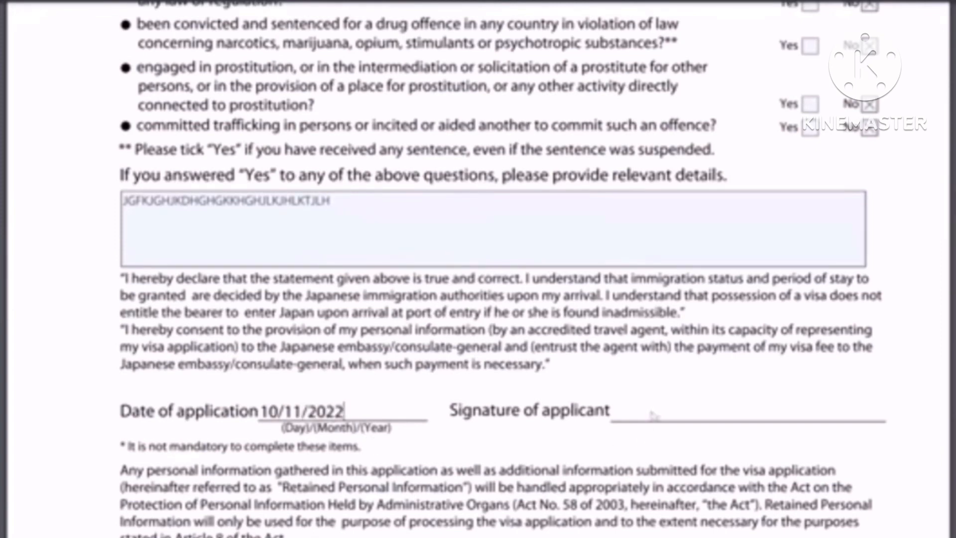
{"action": "left_click", "coordinate": [642, 420]}
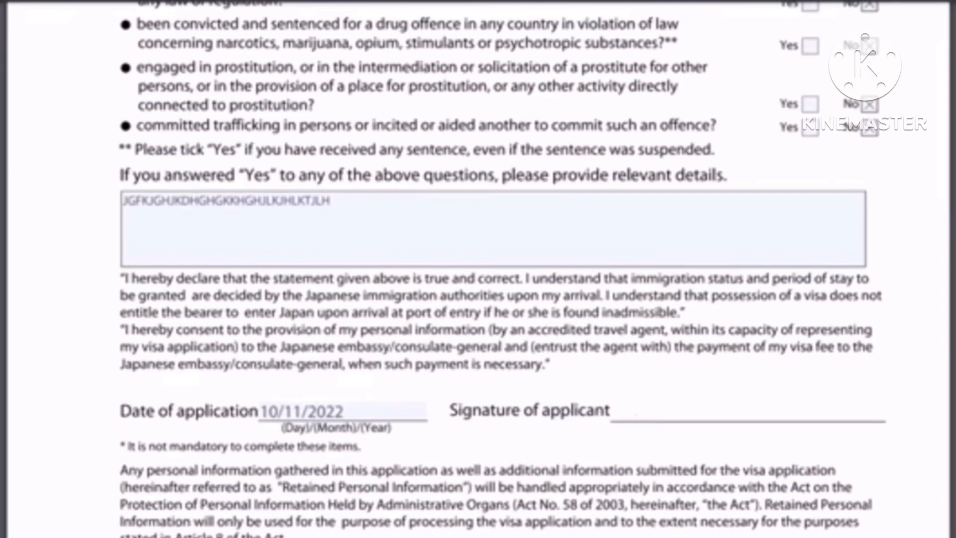
Scroll through the visa form to review the completed personal and passport fields
{"action": "scroll", "coordinate": [477, 269], "scroll_direction": "down", "scroll_amount": 3}
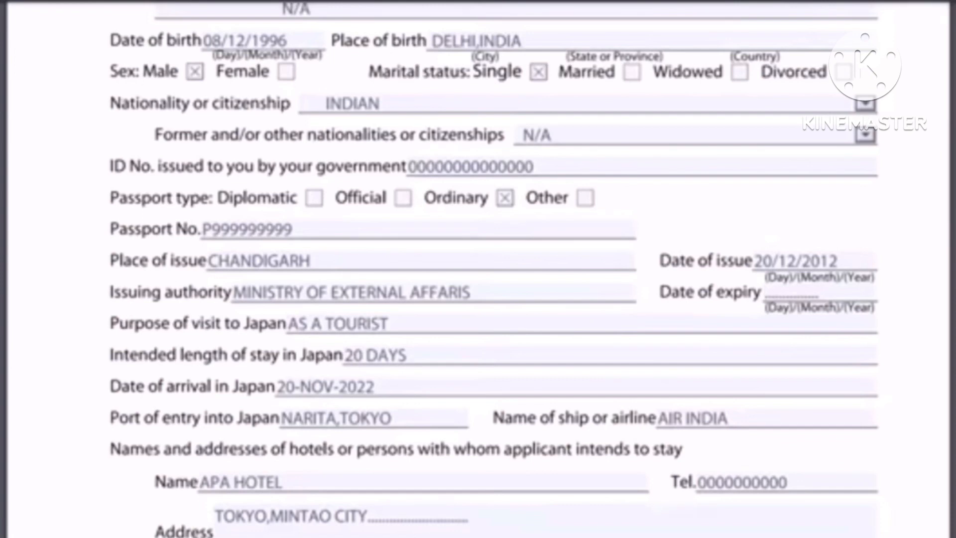
{"action": "scroll", "coordinate": [478, 269], "scroll_direction": "up", "scroll_amount": 6}
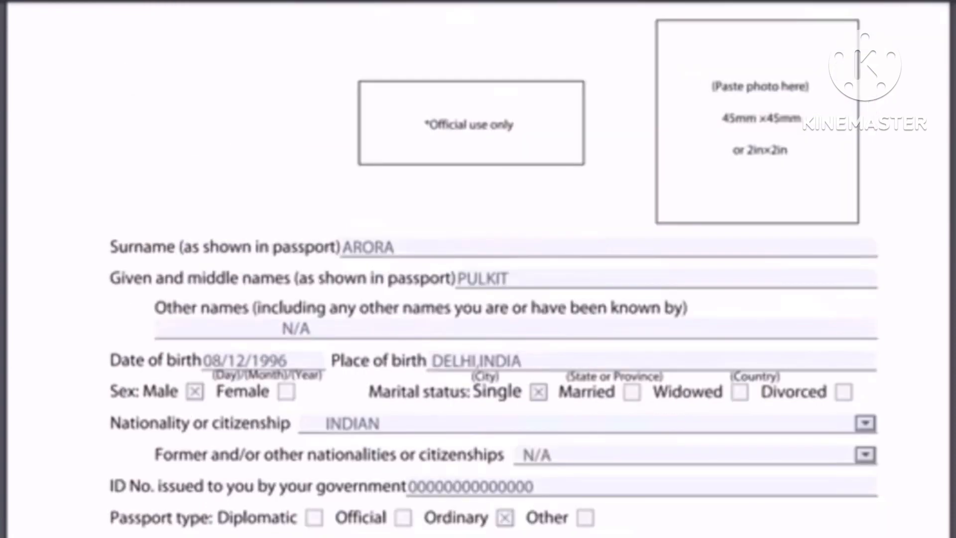
{"action": "scroll", "coordinate": [478, 269], "scroll_direction": "down", "scroll_amount": 2}
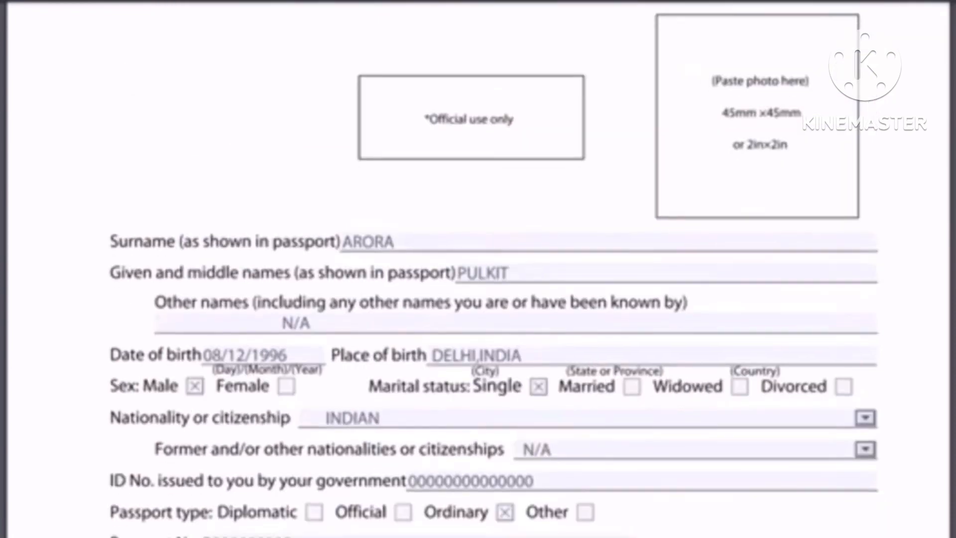
{"action": "scroll", "coordinate": [478, 269], "scroll_direction": "down", "scroll_amount": 2}
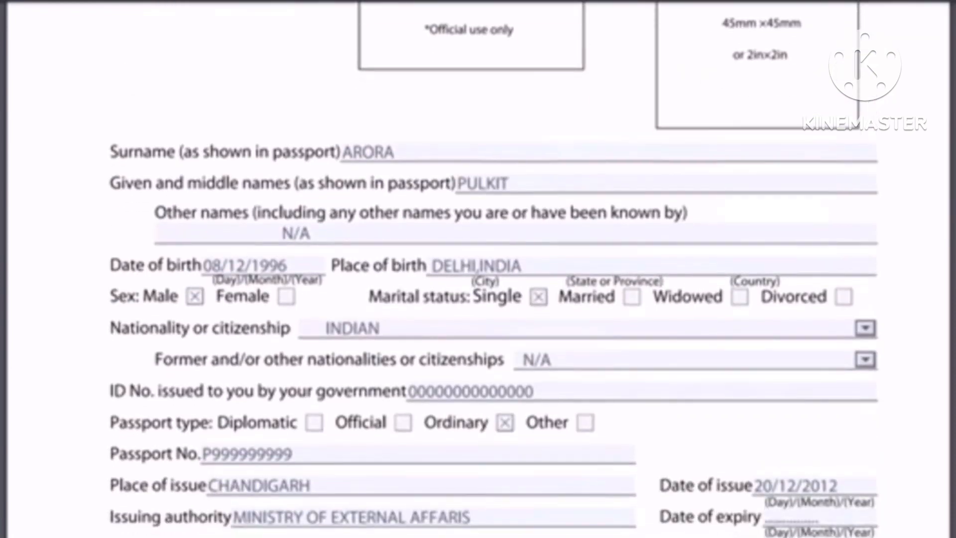
{"action": "scroll", "coordinate": [478, 269], "scroll_direction": "down", "scroll_amount": 2}
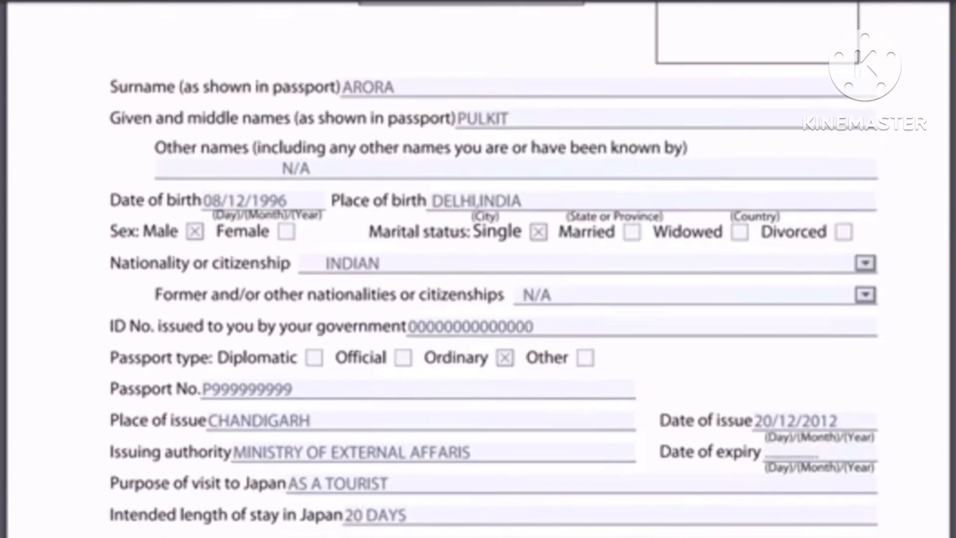
{"action": "scroll", "coordinate": [478, 269], "scroll_direction": "down", "scroll_amount": 1}
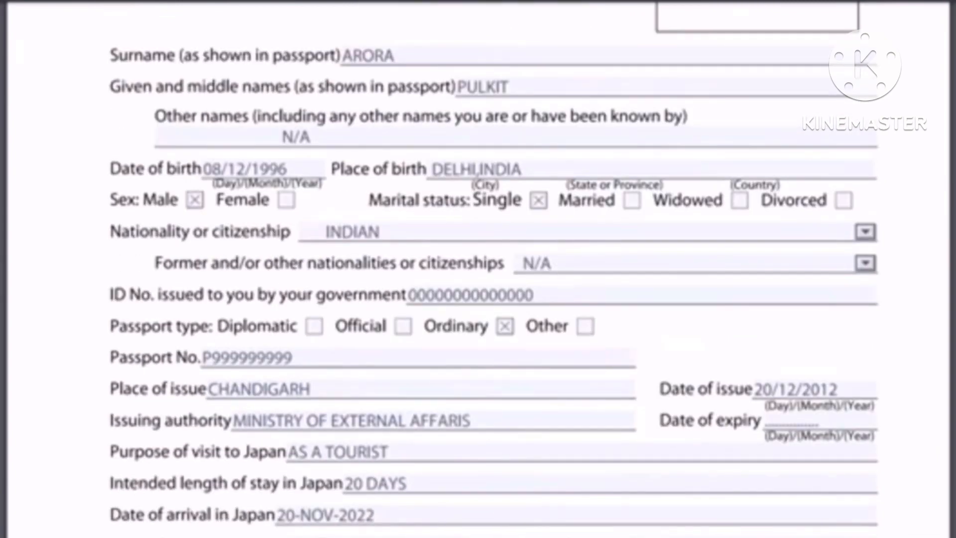